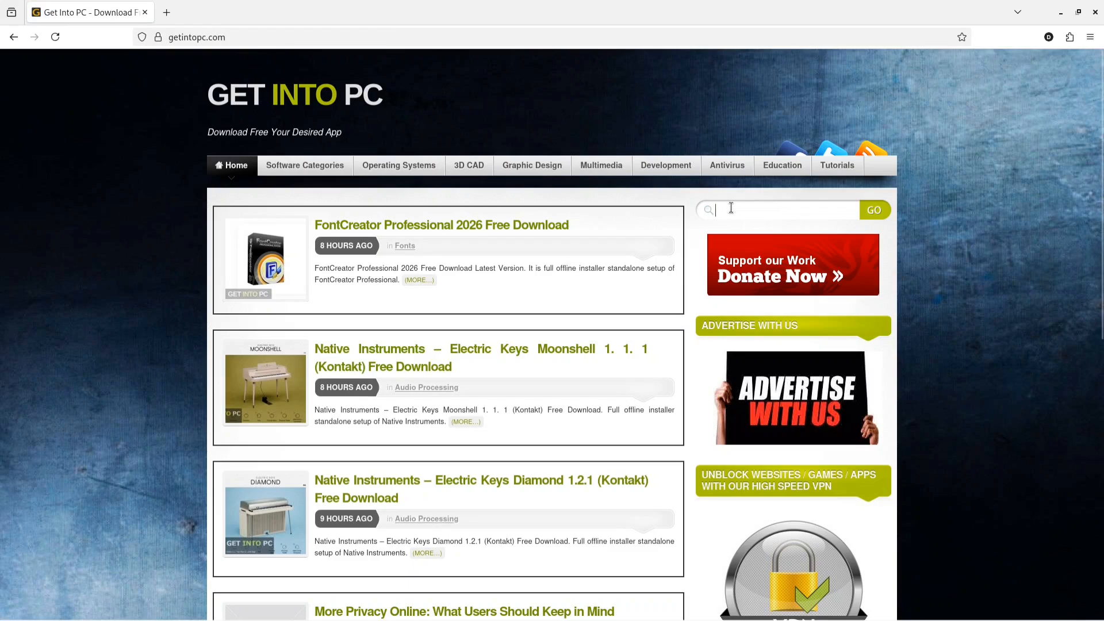
# - Search the site for Windows XP and open the Windows XP Professional SP3 April 2021 page
pyautogui.write('wi')
pyautogui.click(743, 225)
pyautogui.click(884, 215)
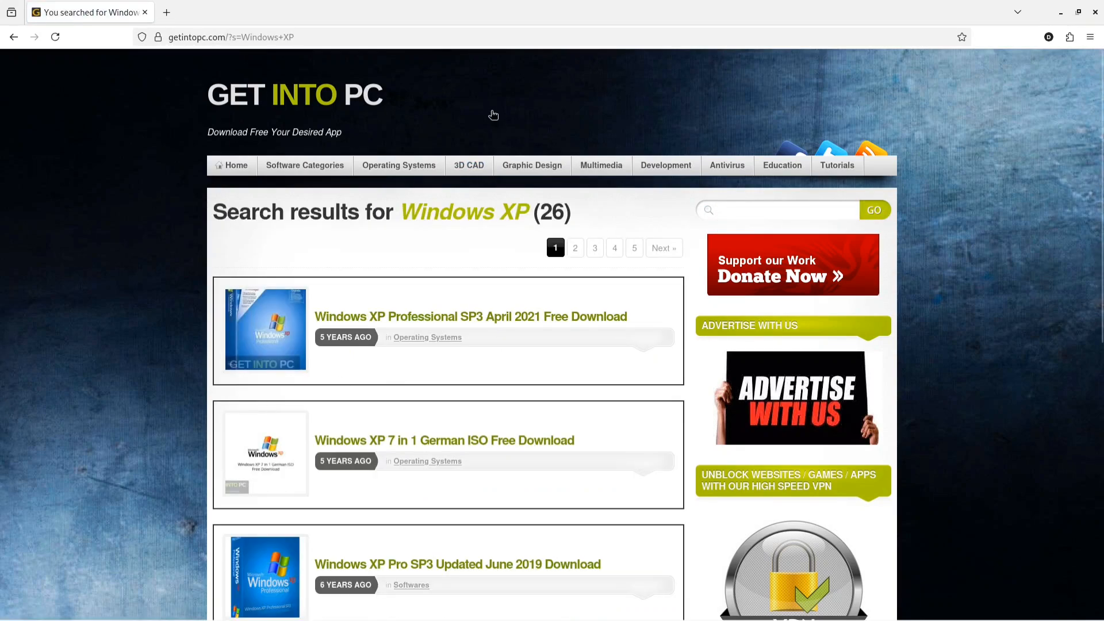
pyautogui.click(581, 323)
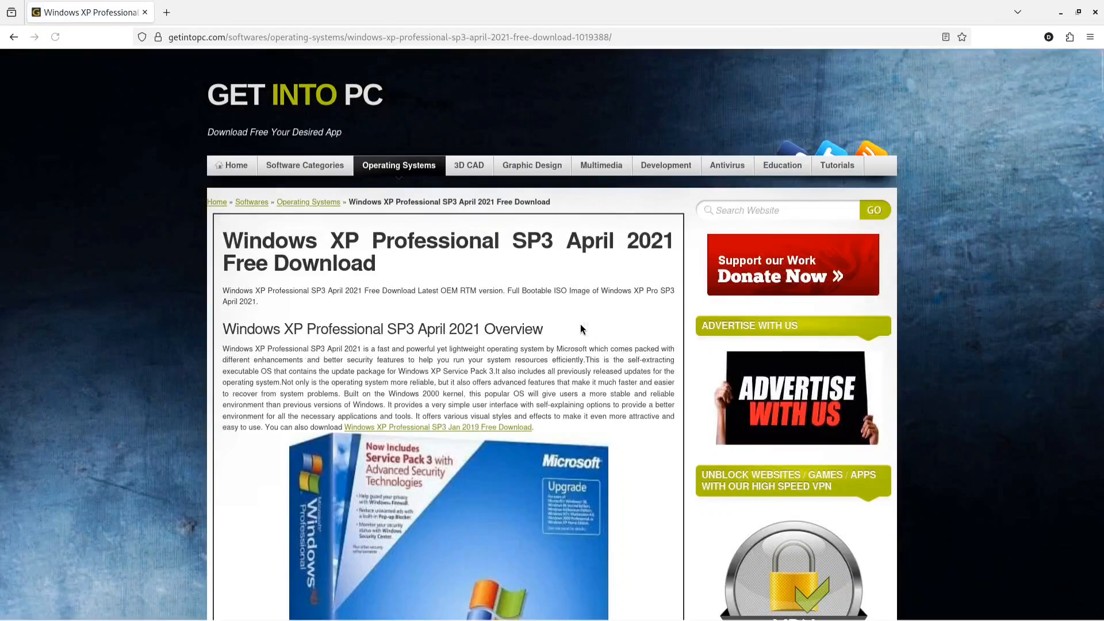
# - Examine the Windows XP Professional SP3 page's overview, features, technical setup details and system requirements
pyautogui.scroll(-1, 556, 337)
pyautogui.scroll(-4, 555, 333)
pyautogui.scroll(-5, 549, 334)
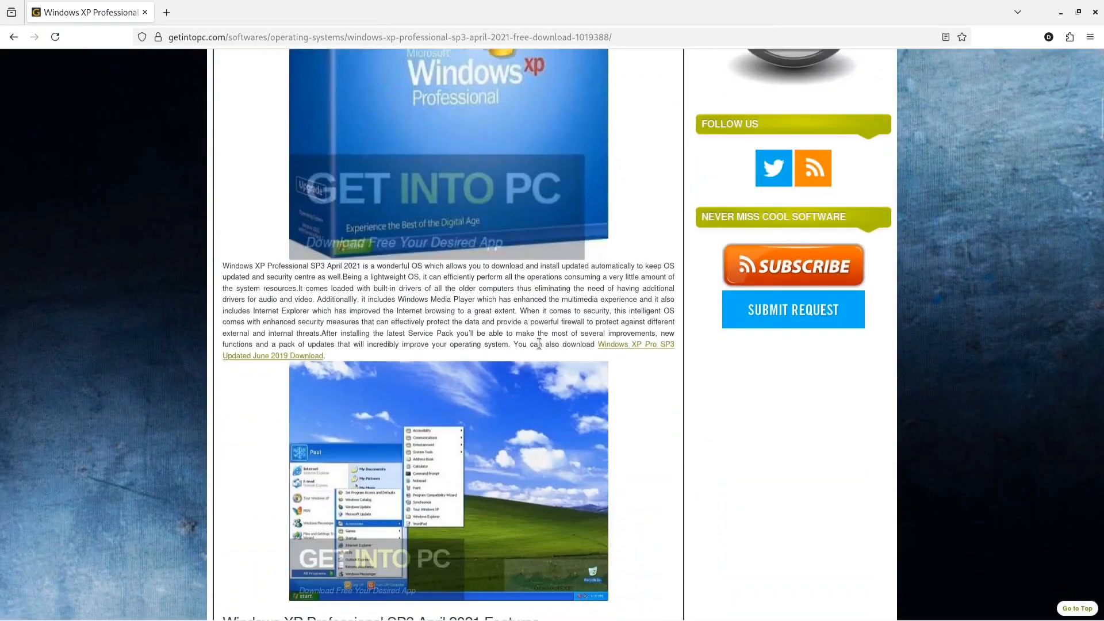
pyautogui.scroll(-3, 423, 259)
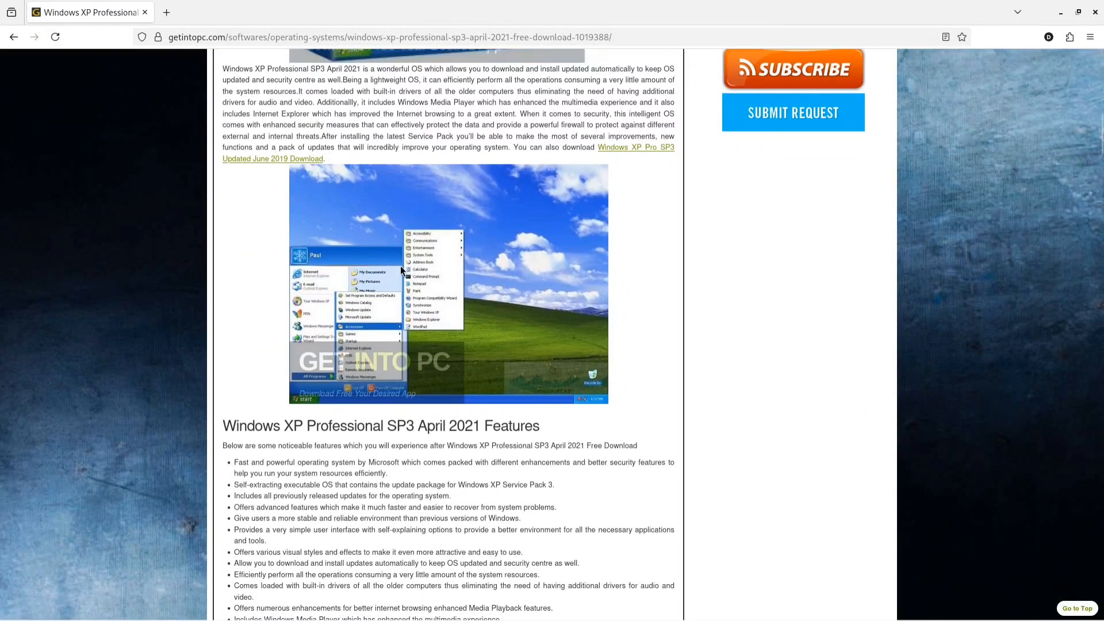
pyautogui.scroll(-3, 346, 371)
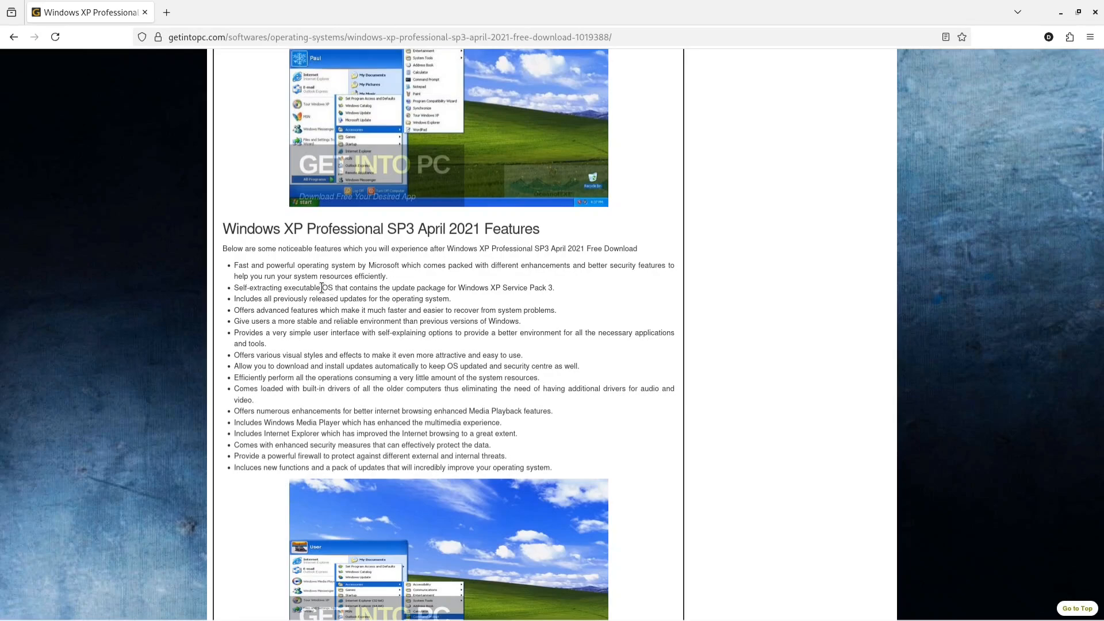
pyautogui.scroll(-6, 390, 301)
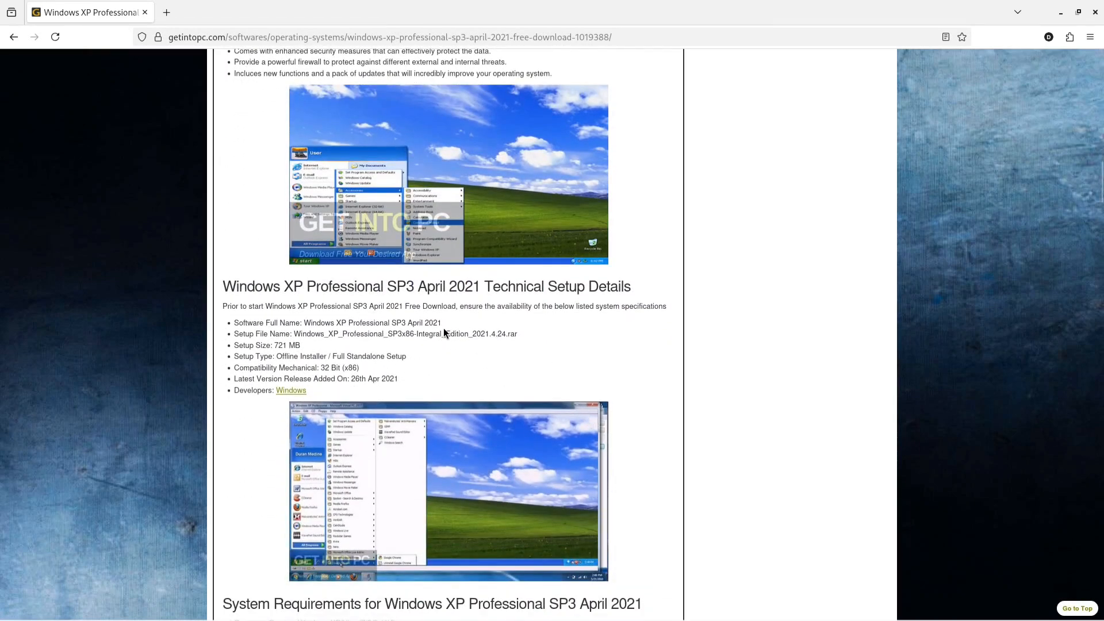
pyautogui.scroll(5, 444, 329)
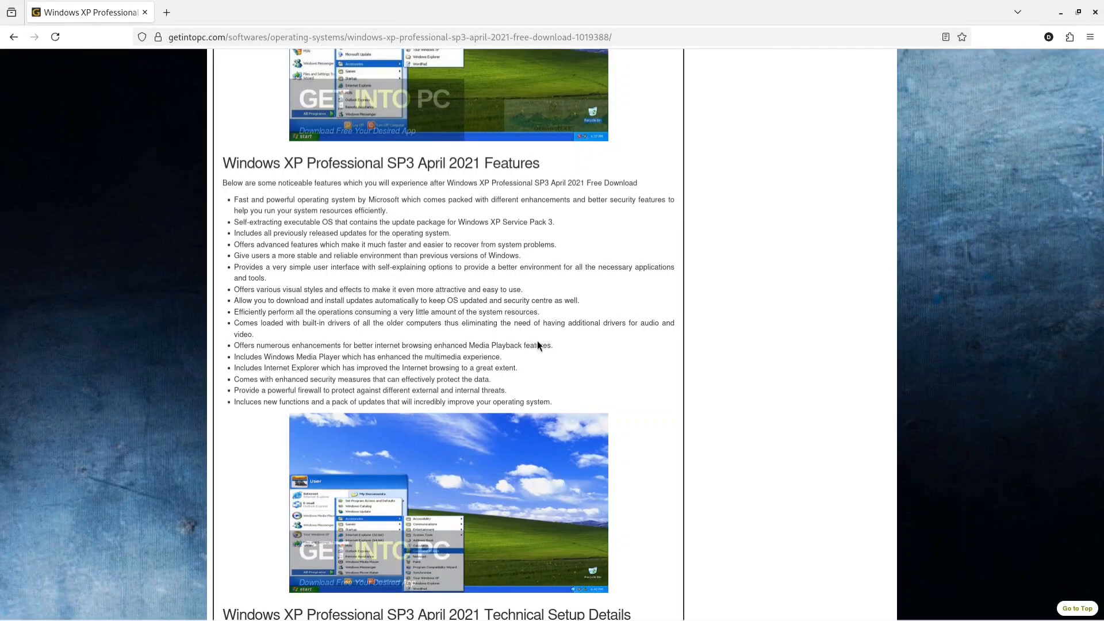
pyautogui.scroll(4, 484, 277)
pyautogui.scroll(3, 494, 243)
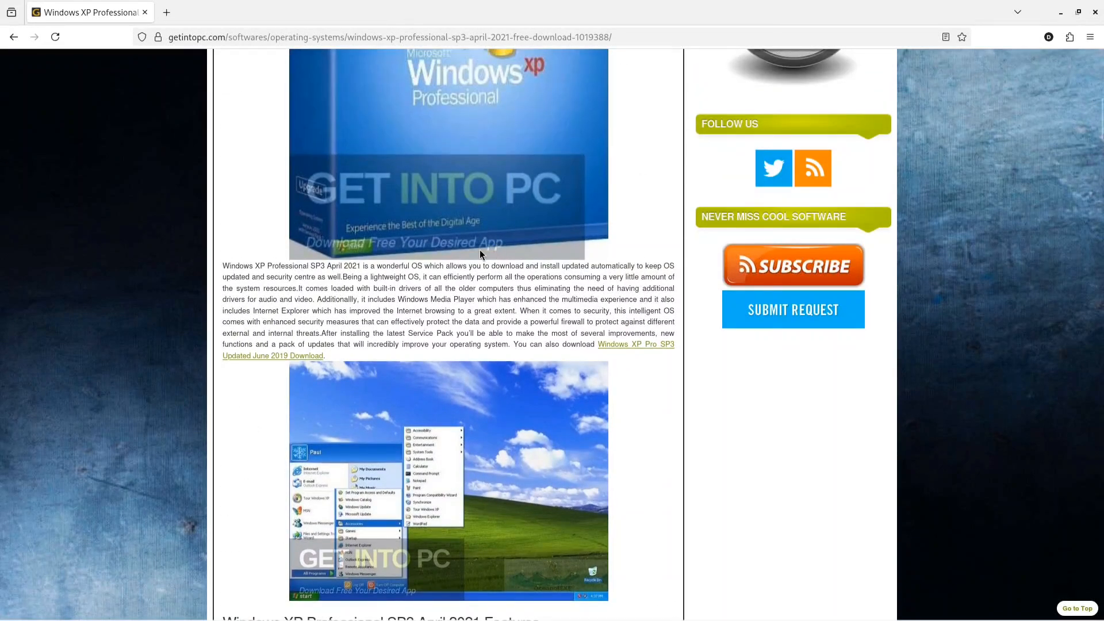
pyautogui.scroll(6, 358, 294)
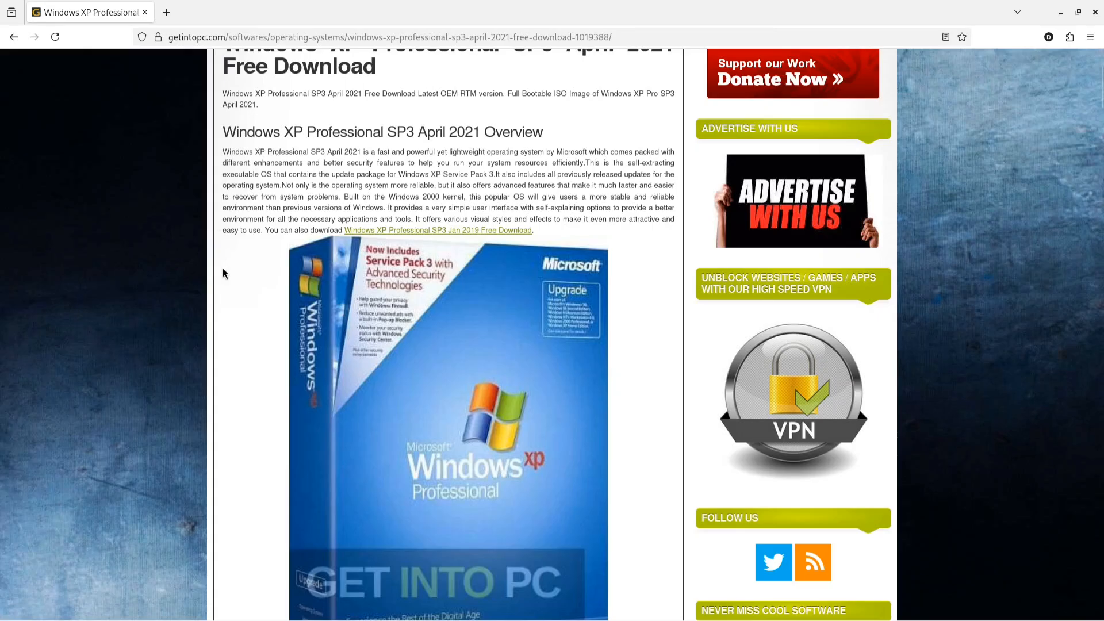
pyautogui.scroll(-7, 247, 323)
pyautogui.scroll(-14, 248, 324)
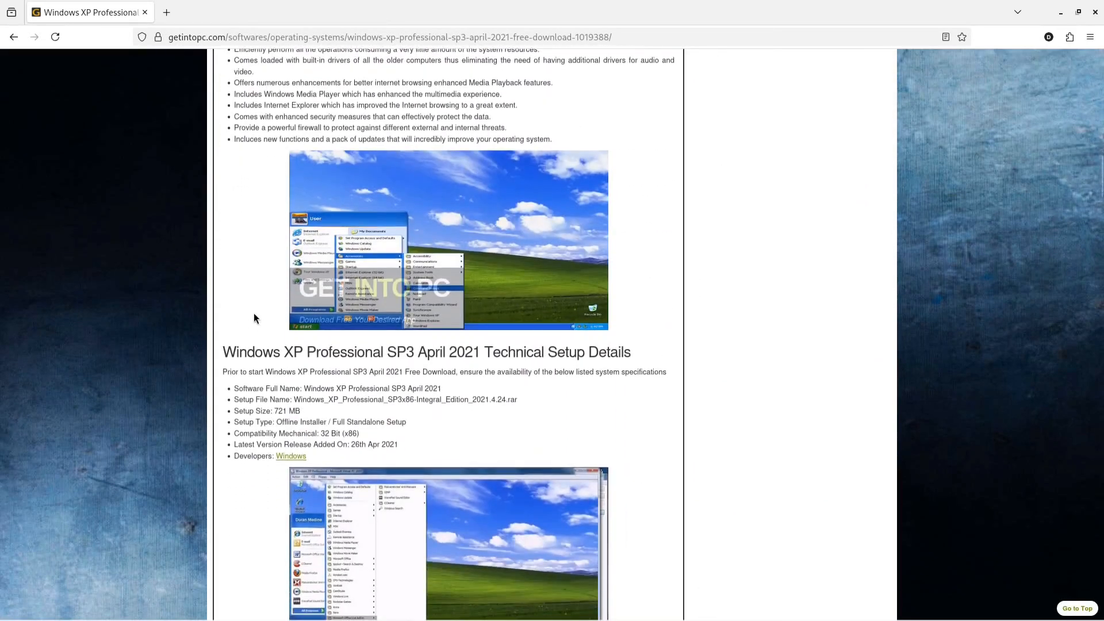
pyautogui.scroll(-3, 317, 479)
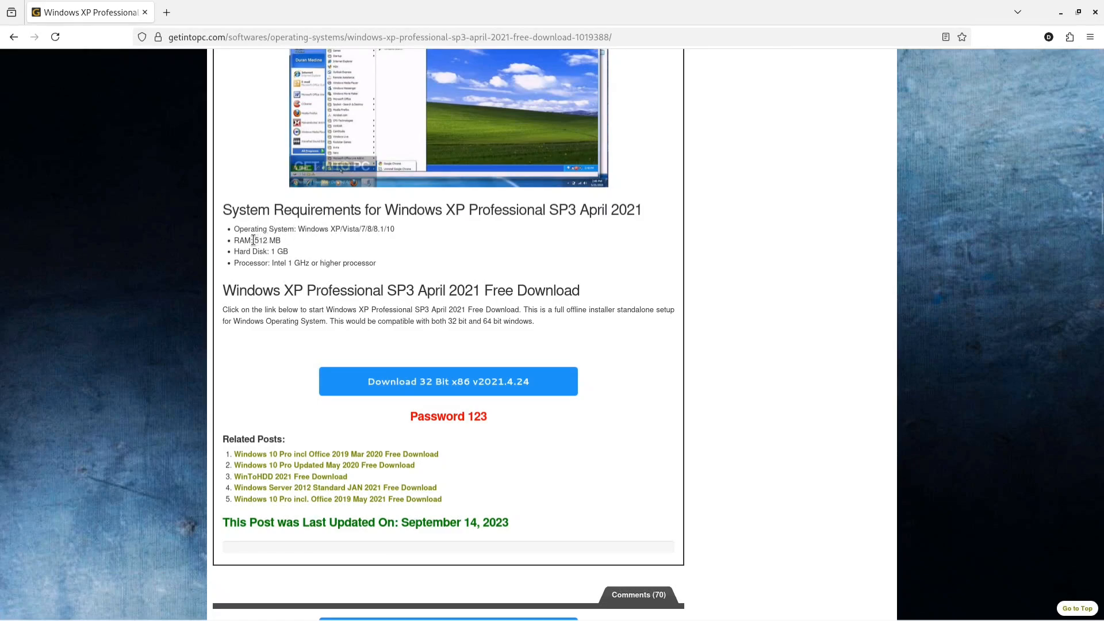
pyautogui.moveTo(254, 240); pyautogui.dragTo(405, 272)
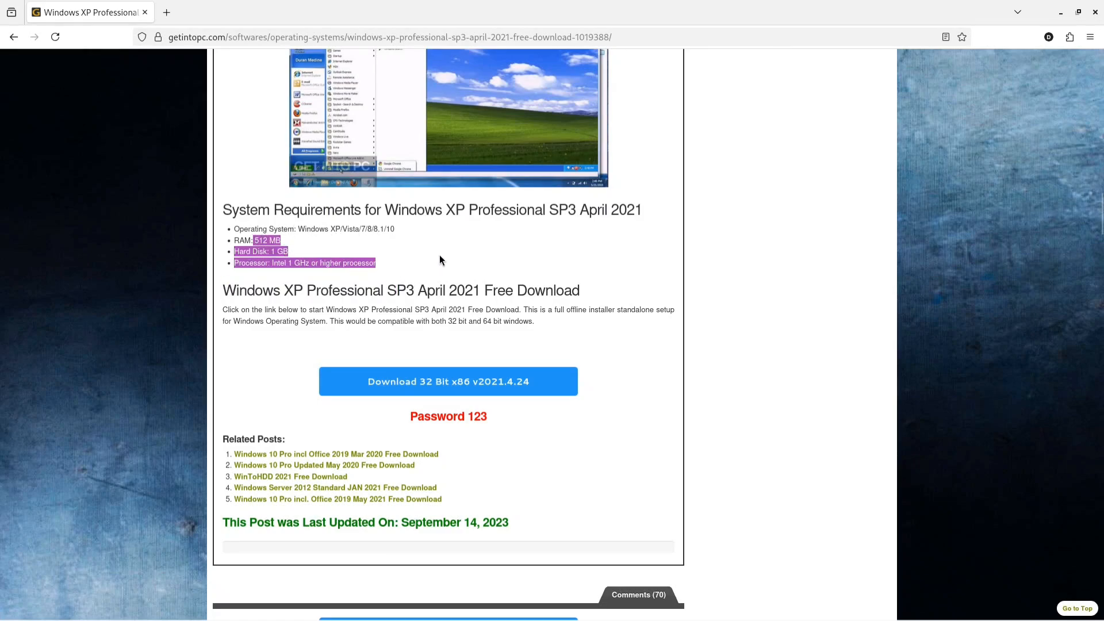
pyautogui.click(351, 259)
# - Start the 32 Bit x86 v2021.4.24 download and highlight the archive password on the software page
pyautogui.click(435, 381)
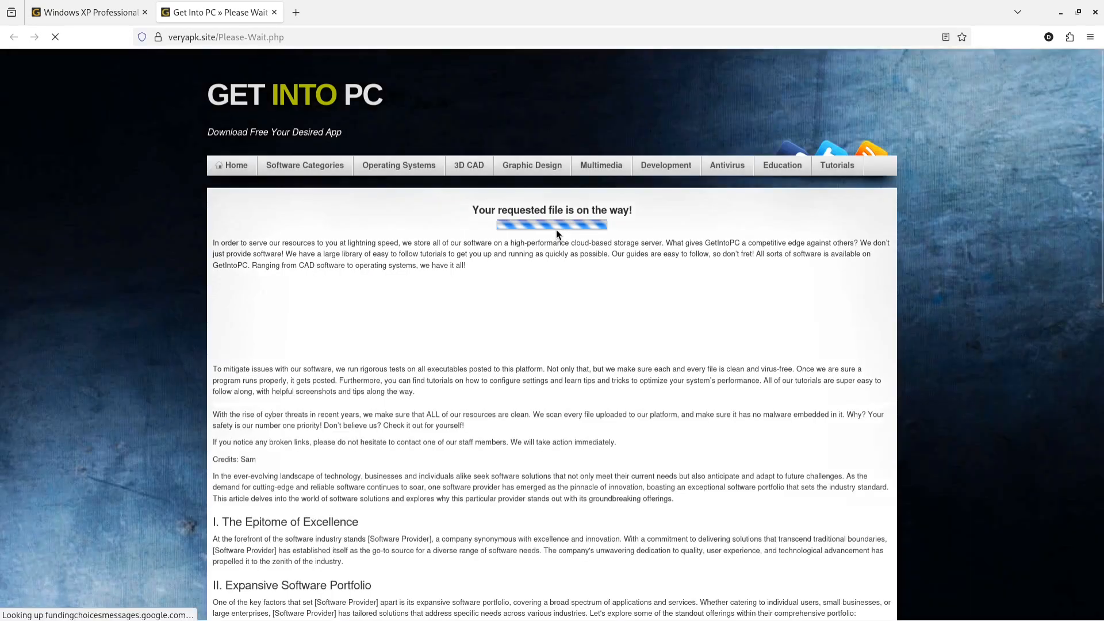
pyautogui.click(103, 13)
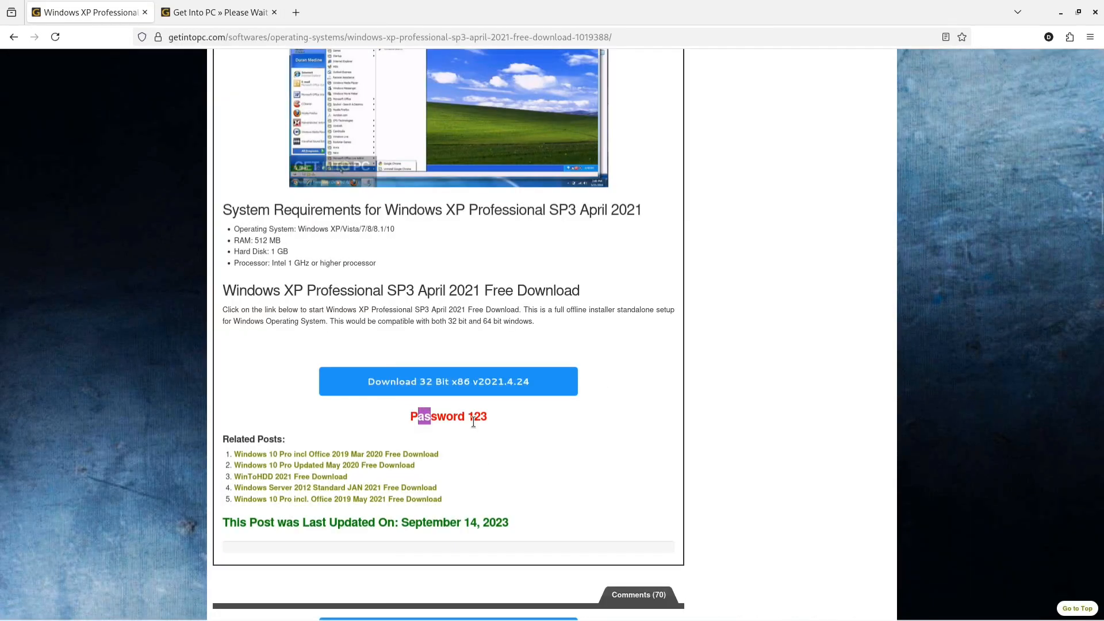
pyautogui.moveTo(468, 416); pyautogui.dragTo(488, 416)
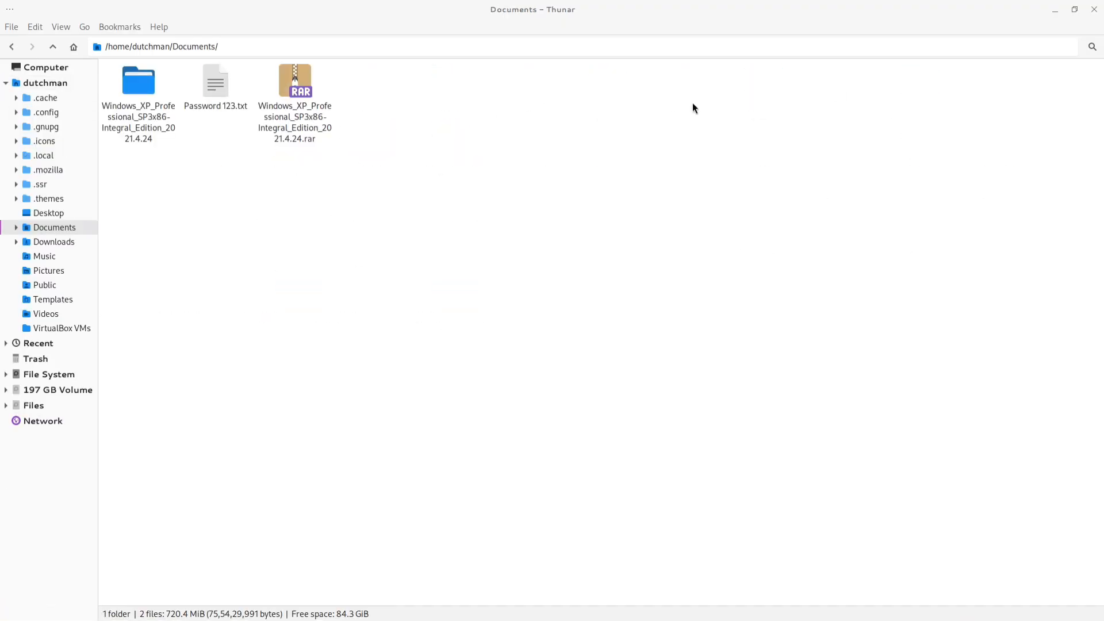
# - Remove the previously extracted Windows XP folder and the password text file from Documents
pyautogui.rightClick(129, 107)
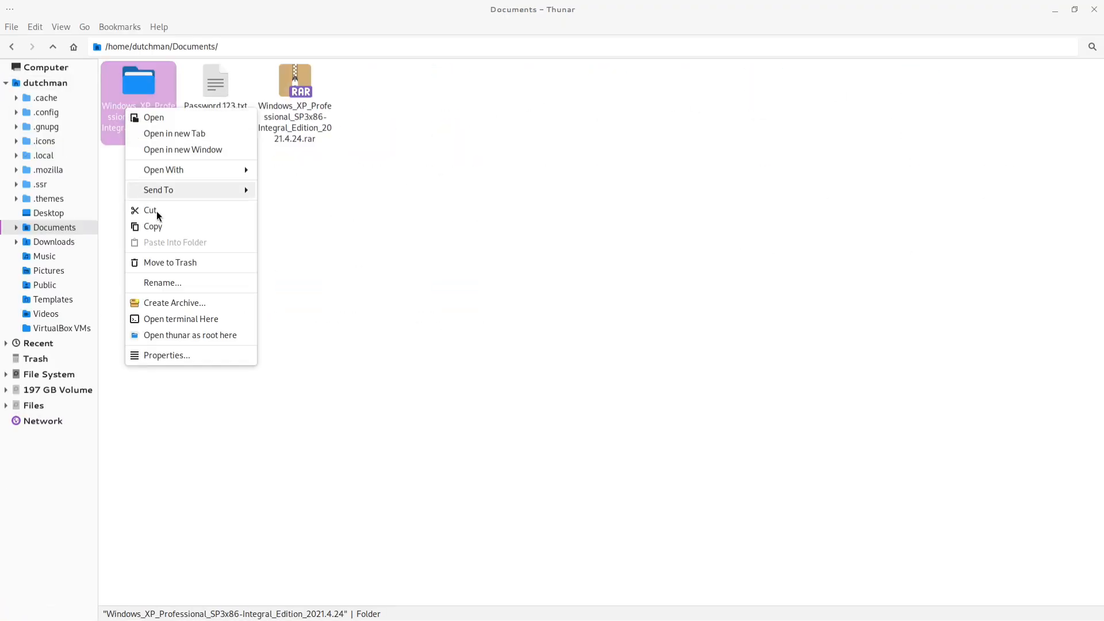
pyautogui.click(183, 262)
pyautogui.rightClick(152, 133)
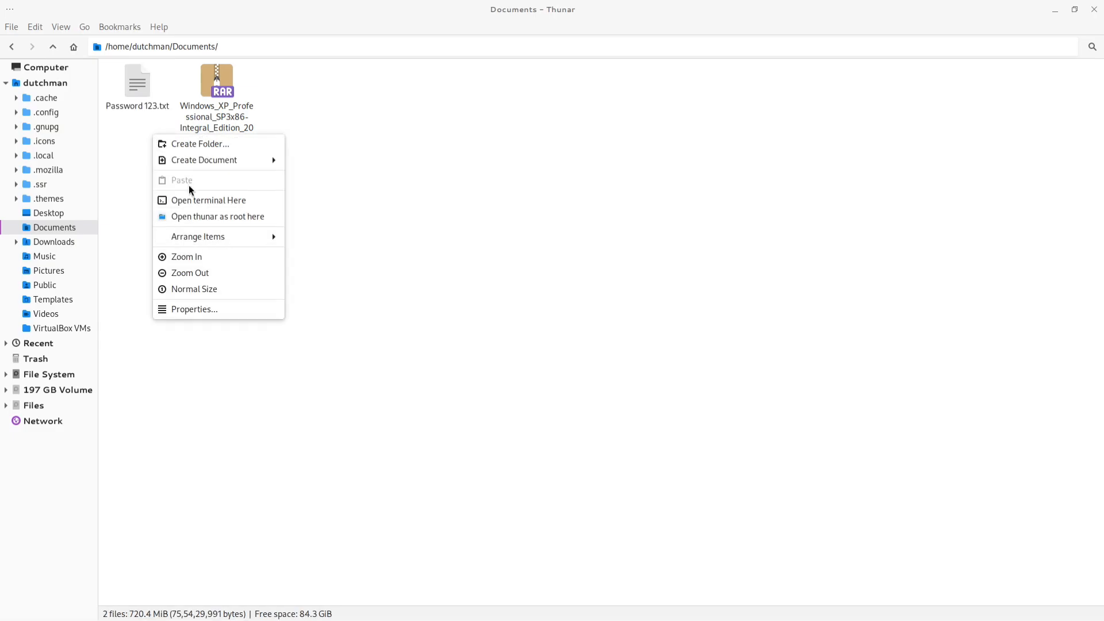
pyautogui.click(226, 355)
pyautogui.doubleClick(127, 87)
pyautogui.press('Delete')
pyautogui.hotkey('alt', 'F4')
pyautogui.click(614, 369)
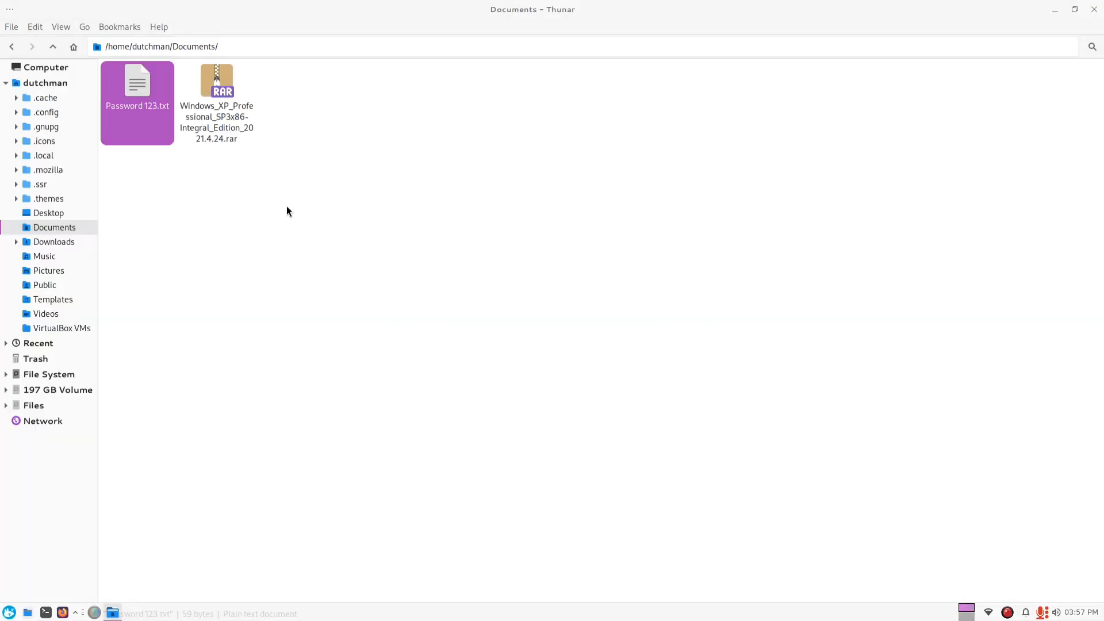
pyautogui.press('Delete')
# - Open a terminal in Documents and extract Windows_XP_Professional_SP3x86-Integral_Edition_2021.4.24.rar with unrar x, entering the archive password
pyautogui.rightClick(295, 206)
pyautogui.click(345, 274)
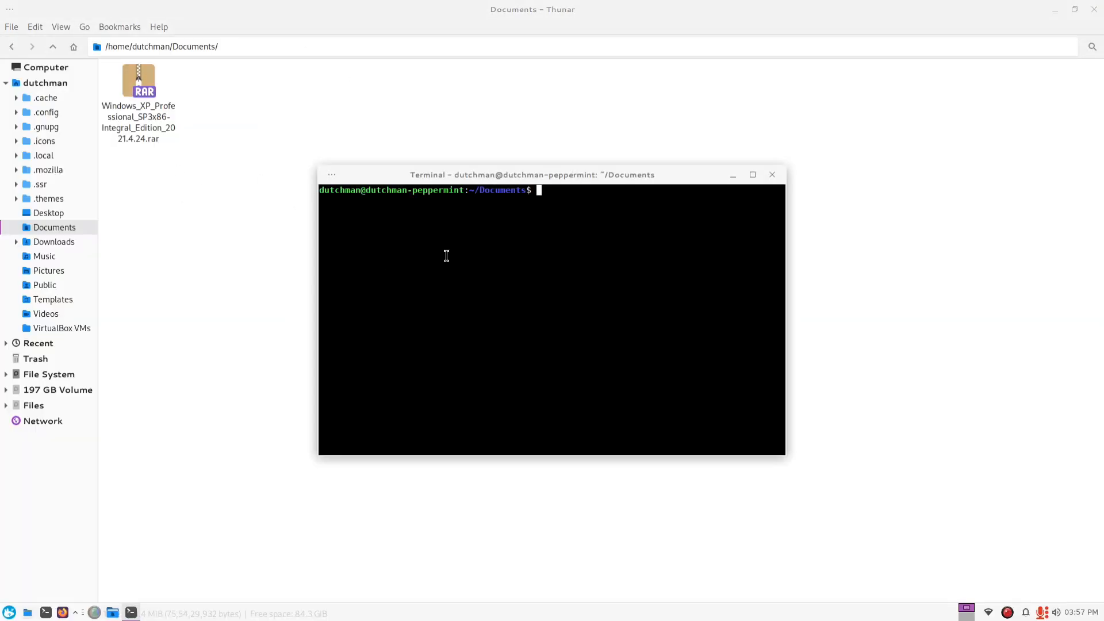
pyautogui.write('unrar x Wi')
pyautogui.press('Tab')
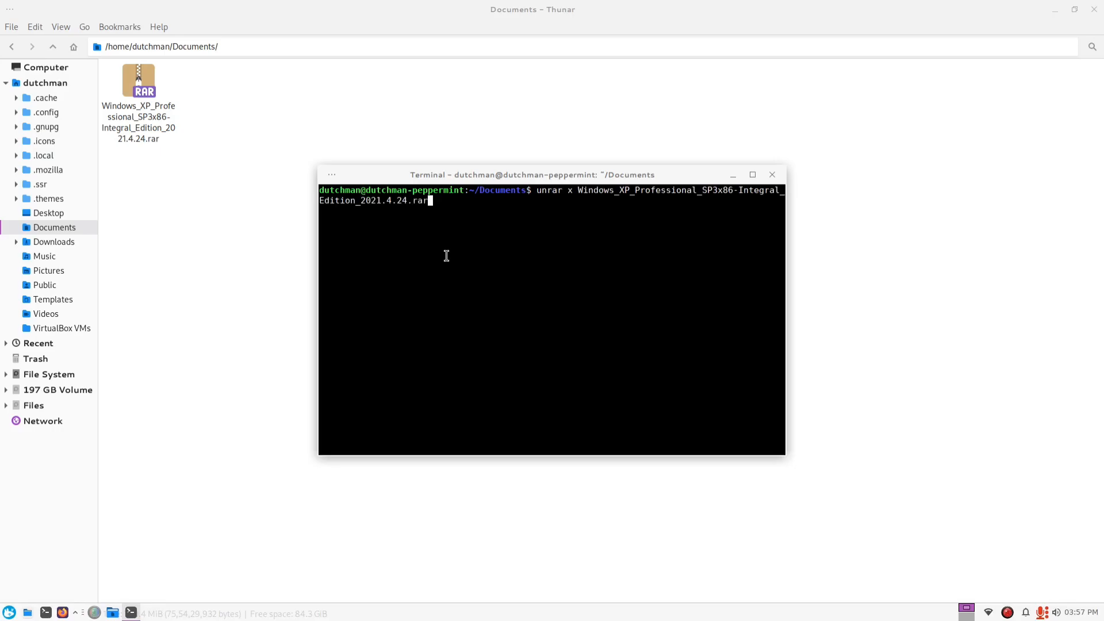
pyautogui.press('Return')
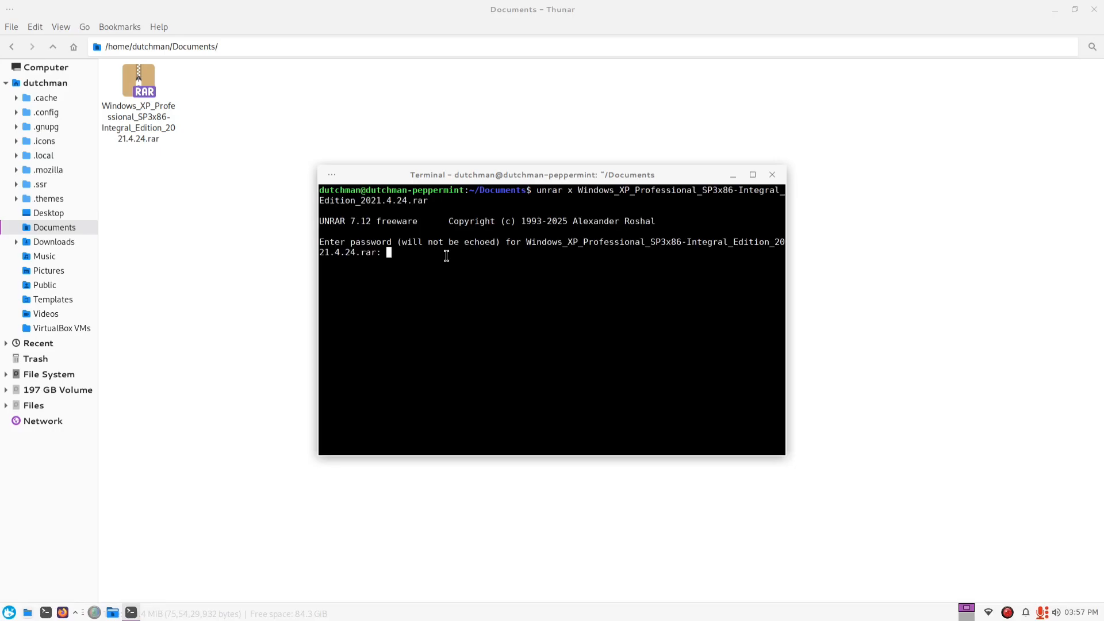
pyautogui.press('Return')
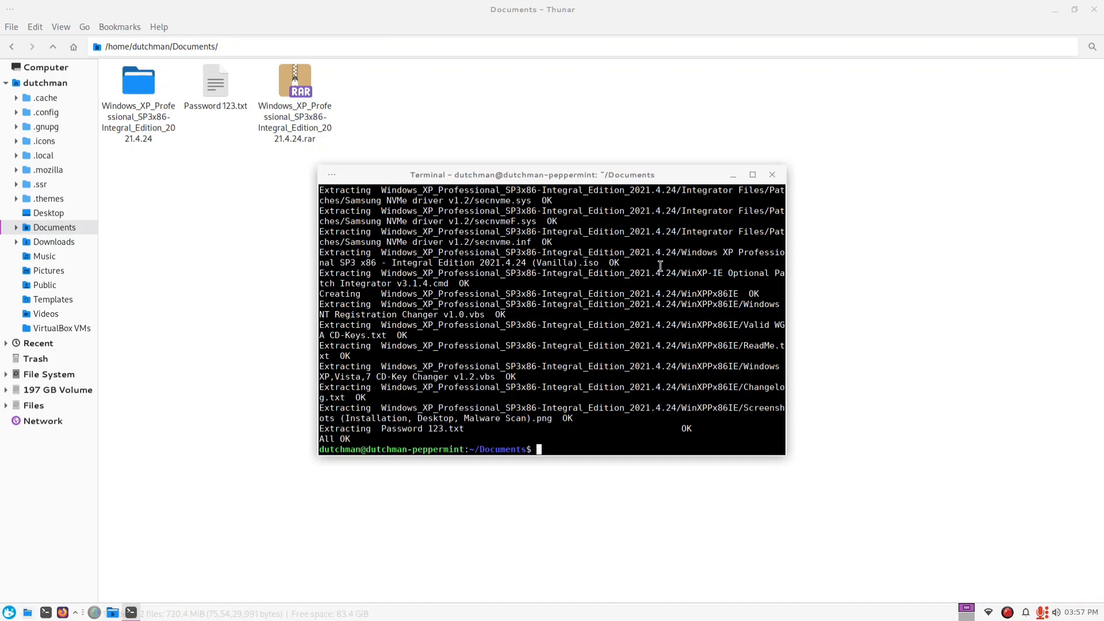
# - Close the terminal and look through the extracted Windows XP folder, including Extras and Integrator Files, and close the file manager
pyautogui.click(772, 174)
pyautogui.doubleClick(138, 84)
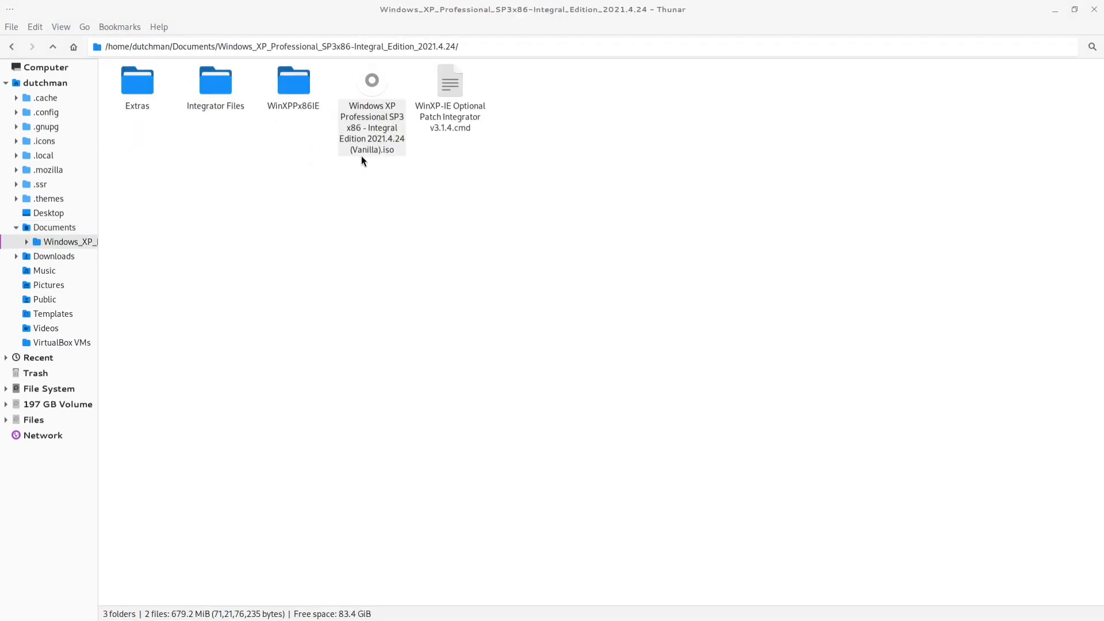
pyautogui.click(362, 155)
pyautogui.doubleClick(146, 110)
pyautogui.click(4, 51)
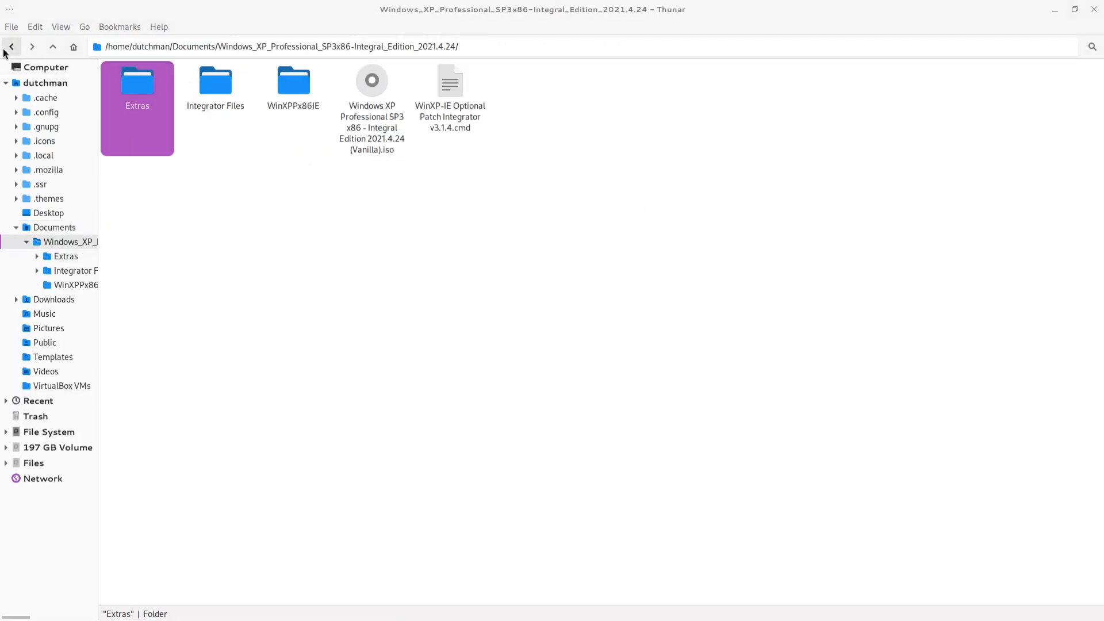
pyautogui.doubleClick(216, 85)
pyautogui.click(11, 48)
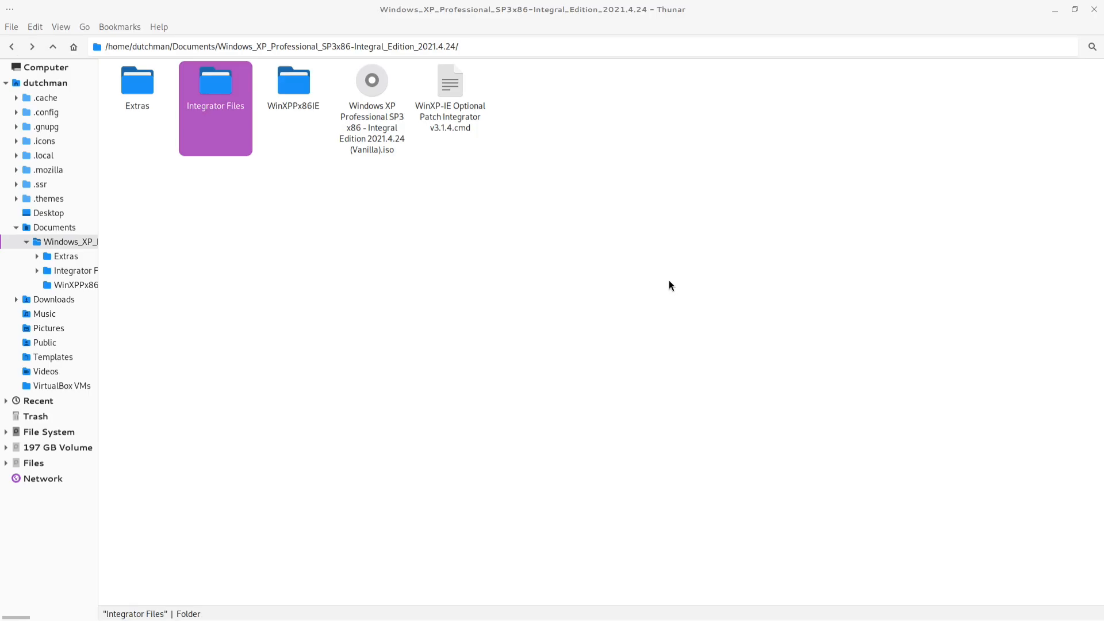
pyautogui.click(1094, 19)
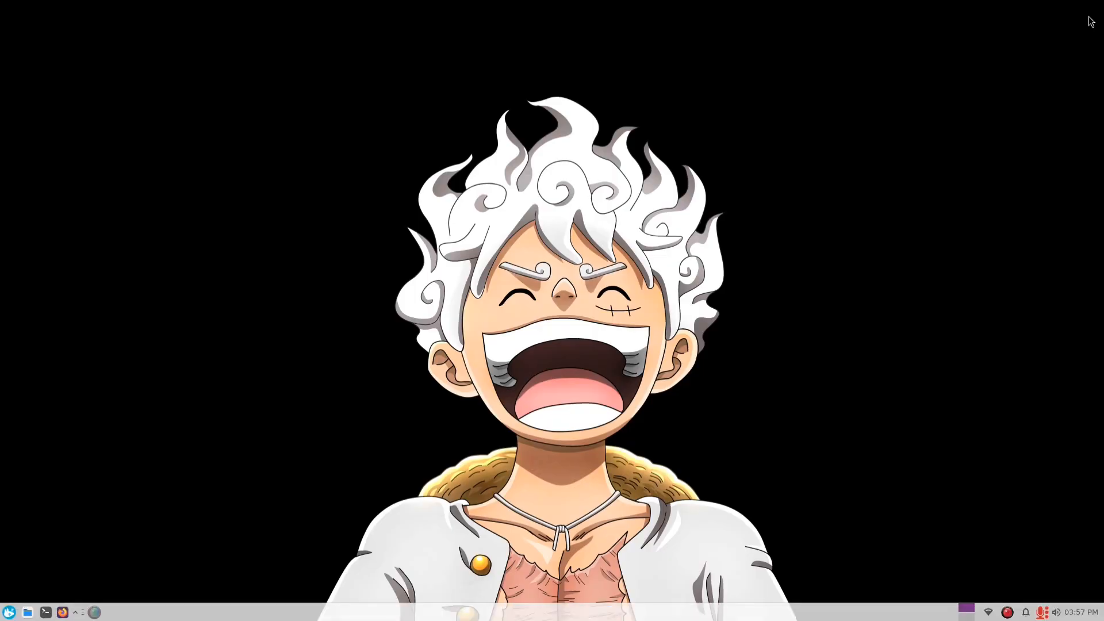
# - Switch to Oracle VirtualBox and start a new virtual machine named Win XP
pyautogui.click(75, 613)
pyautogui.click(112, 592)
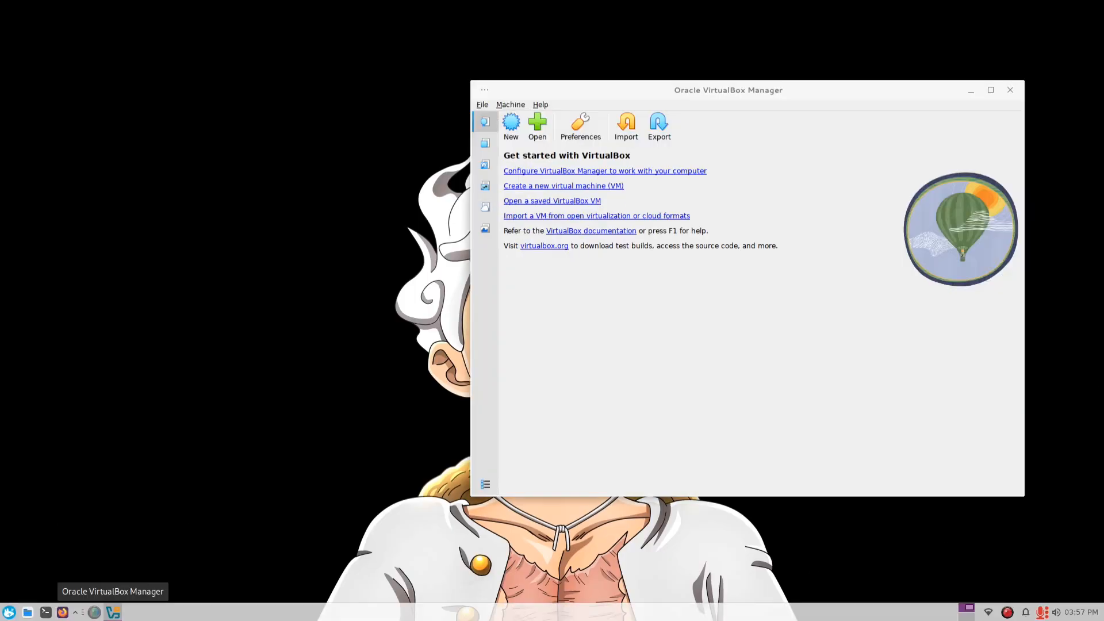
pyautogui.click(509, 128)
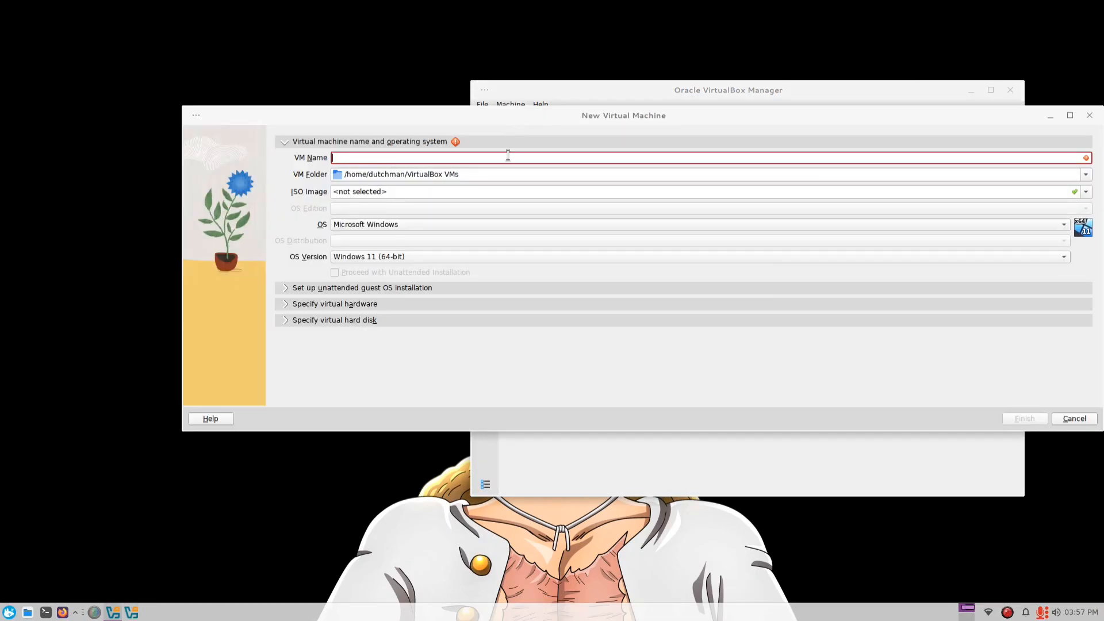
pyautogui.write('Win XP')
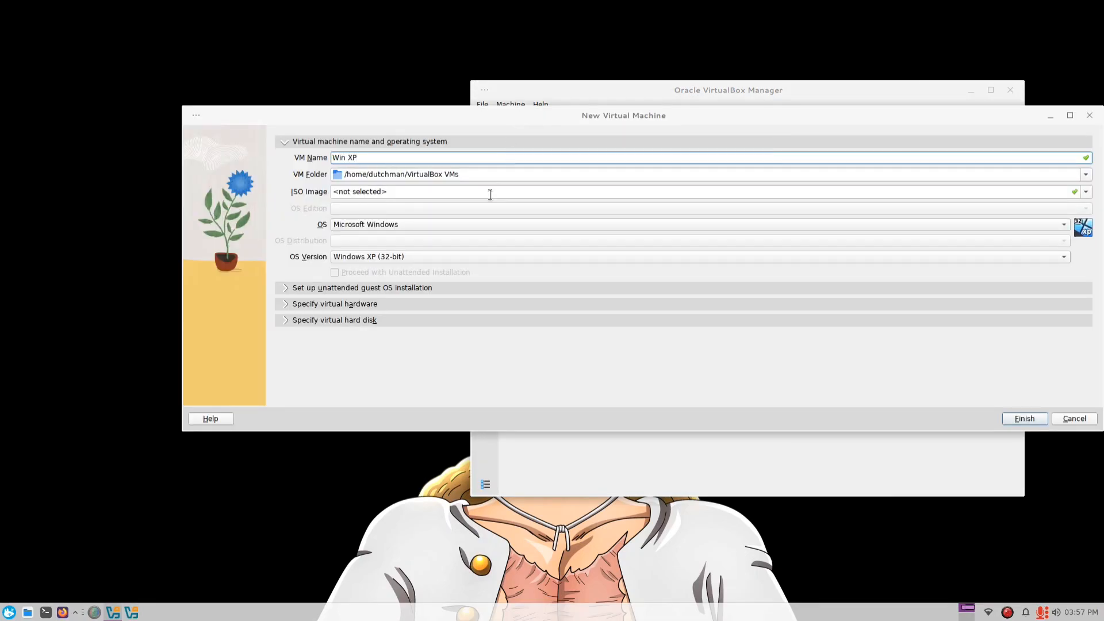
# - Choose the extracted Windows XP Professional SP3 x86 Integral Edition 2021.4.24 (Vanilla).iso as the ISO image and turn off unattended installation
pyautogui.click(362, 192)
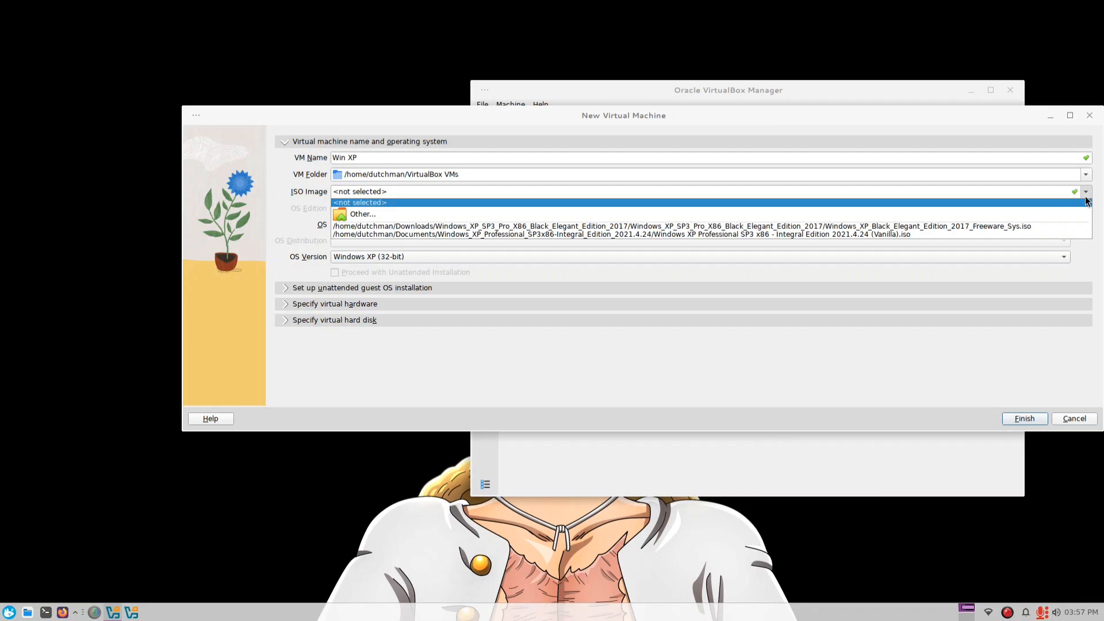
pyautogui.click(340, 210)
pyautogui.click(477, 179)
pyautogui.doubleClick(553, 190)
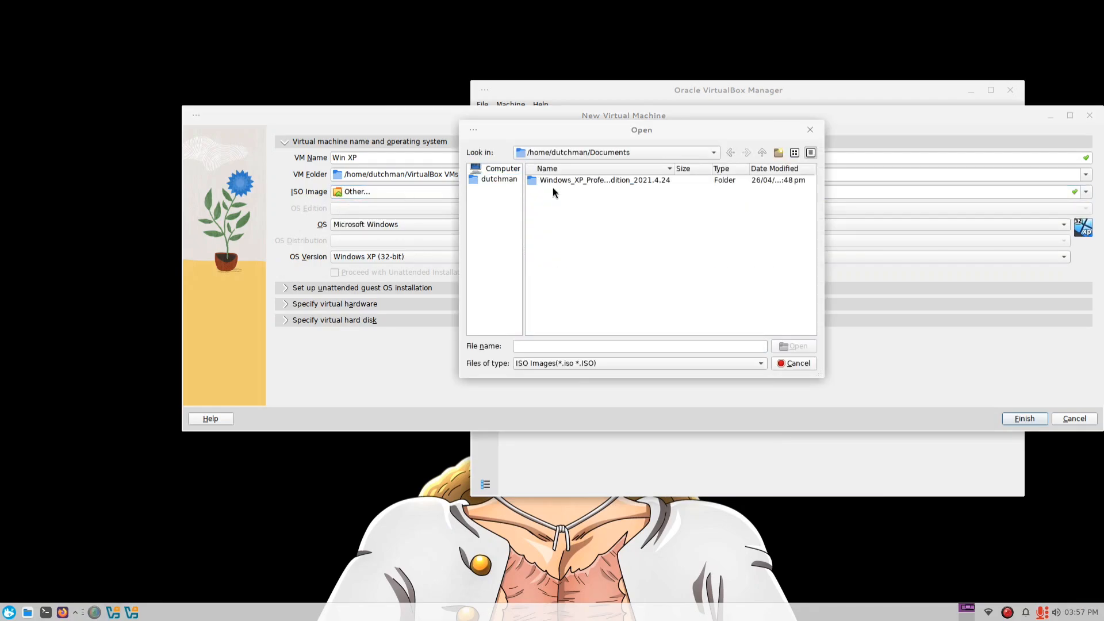
pyautogui.doubleClick(553, 181)
pyautogui.click(582, 212)
pyautogui.click(794, 345)
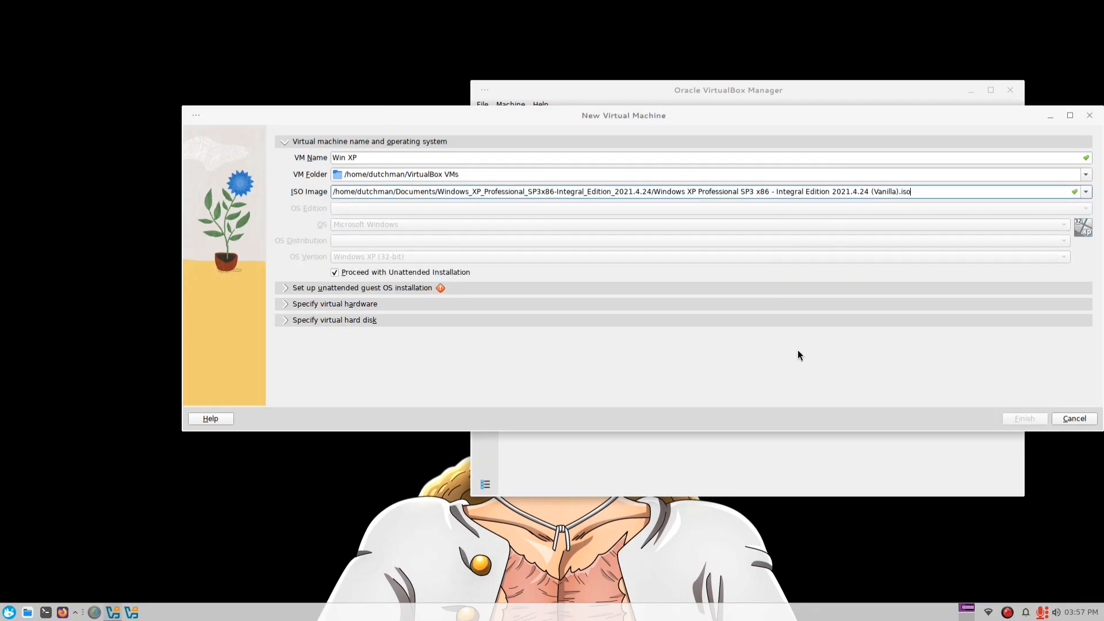
pyautogui.click(334, 273)
# - Set the virtual machine's base memory to 2048 MB and increase its number of CPUs
pyautogui.click(341, 289)
pyautogui.click(345, 300)
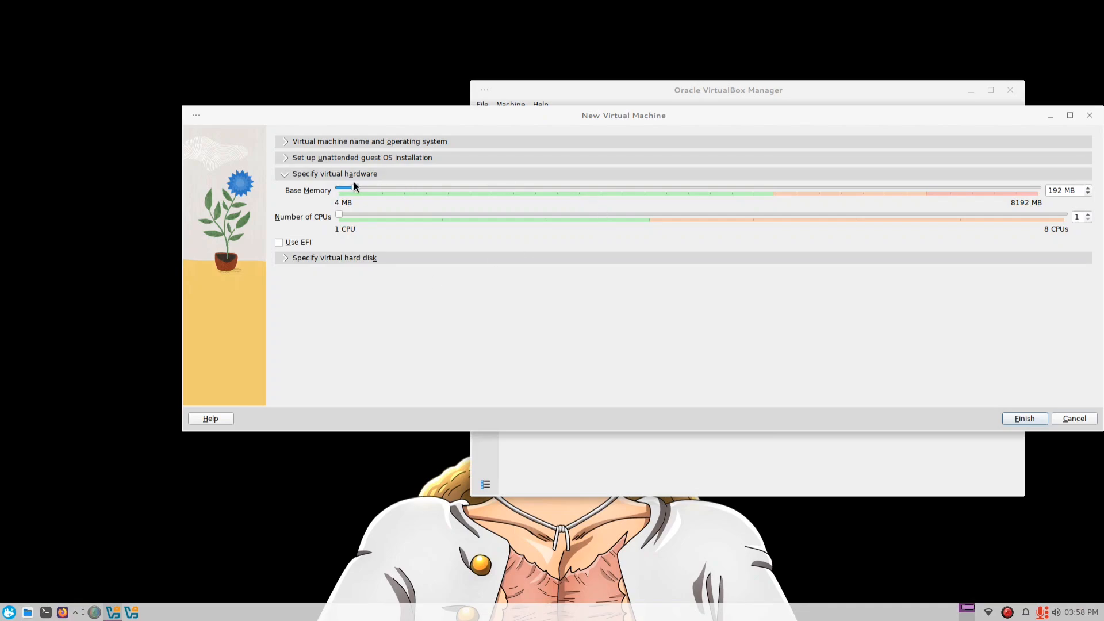
pyautogui.moveTo(355, 189); pyautogui.dragTo(513, 191)
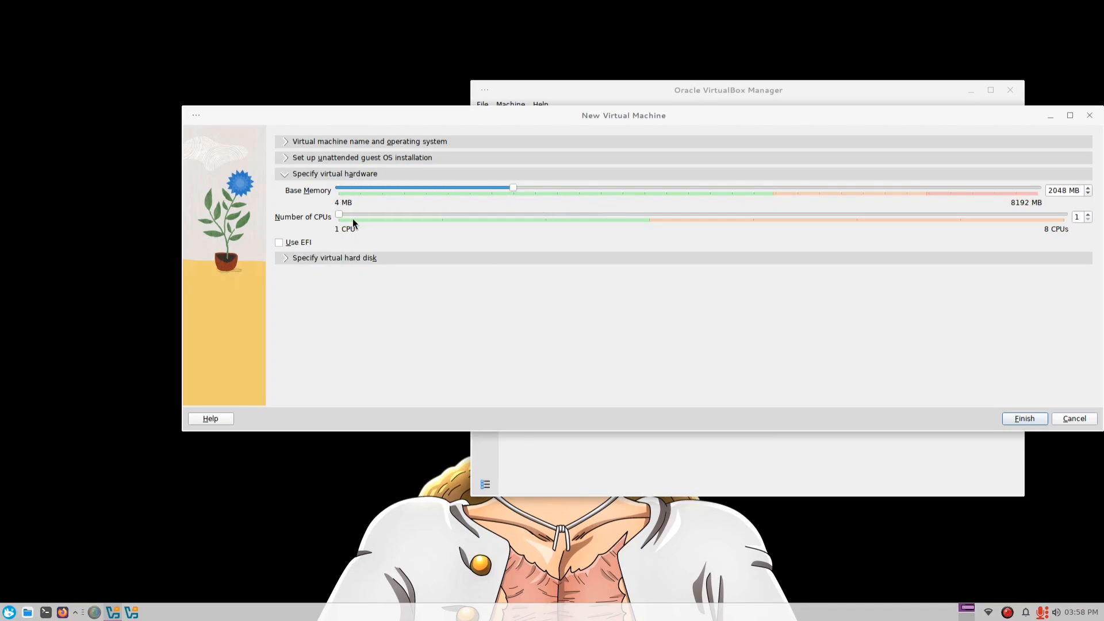
pyautogui.moveTo(345, 216); pyautogui.dragTo(440, 216)
# - Create the Win XP virtual machine with a new 20 GB virtual hard disk, start it, and dismiss the mouse integration notification
pyautogui.click(489, 257)
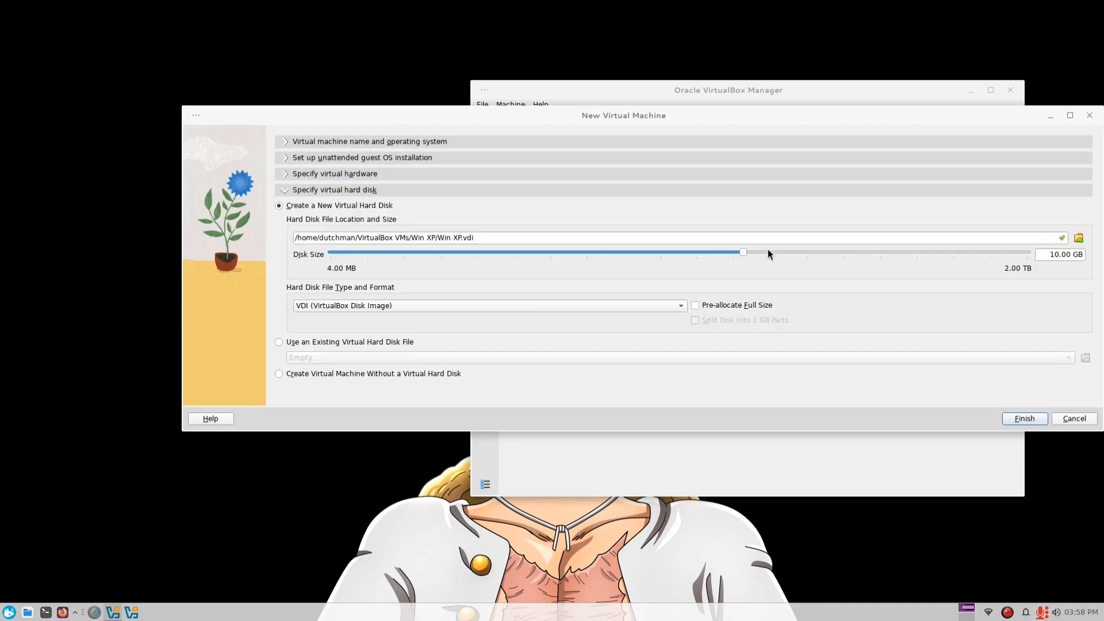
pyautogui.click(1018, 418)
pyautogui.click(638, 131)
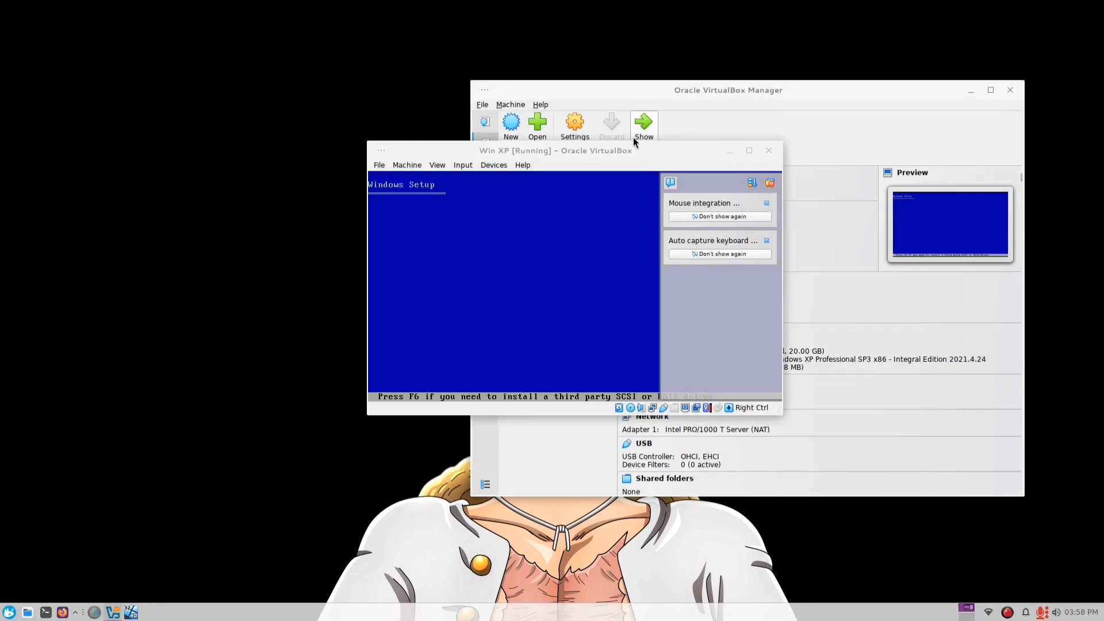
pyautogui.click(766, 203)
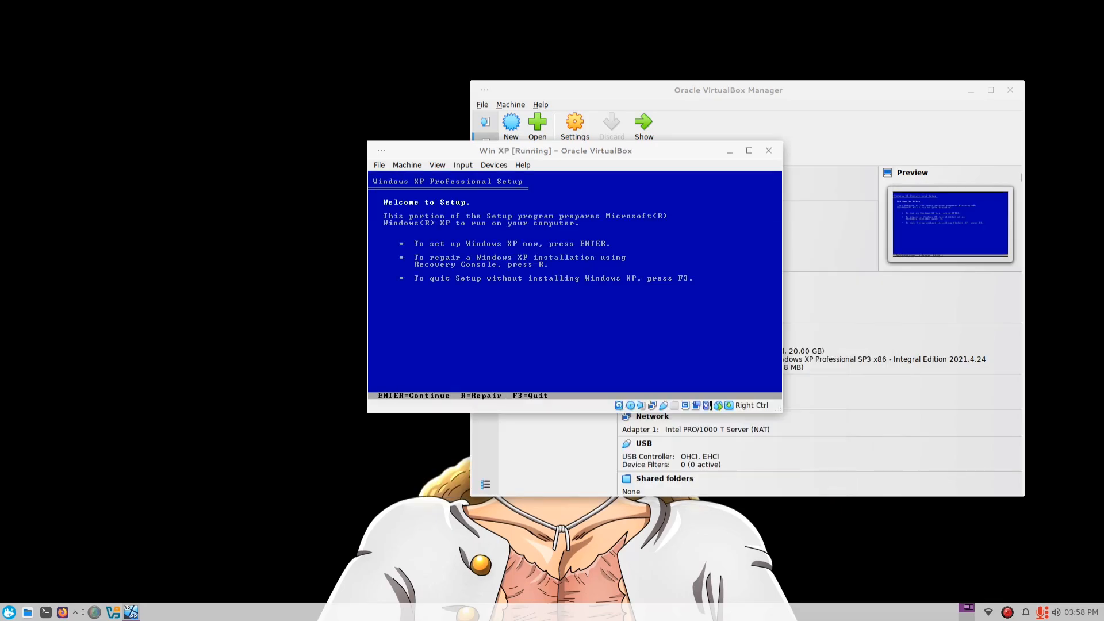
# - Begin setting up Windows XP, accept the licensing agreement, and install it on the unpartitioned space of Disk 0
pyautogui.press('Return')
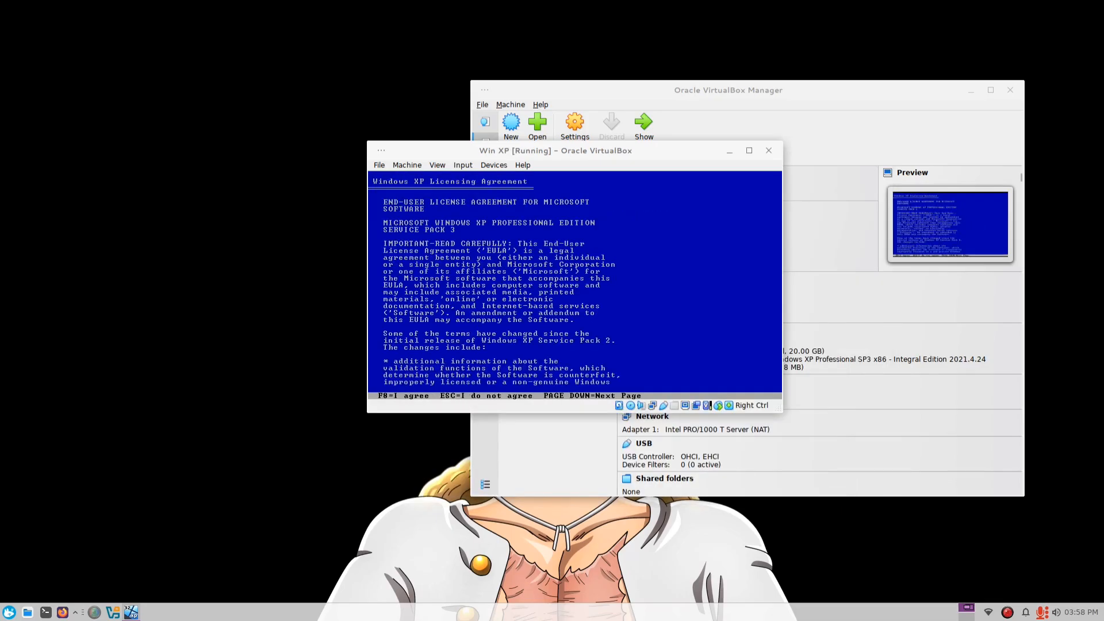
pyautogui.press('F8')
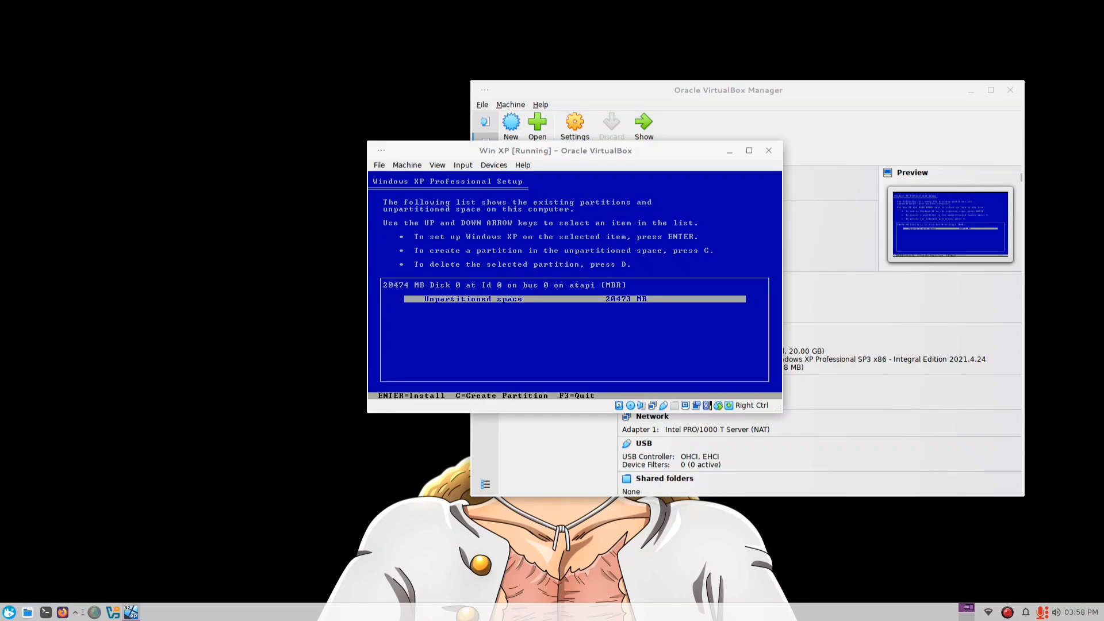
pyautogui.press('Return')
pyautogui.press('Return')
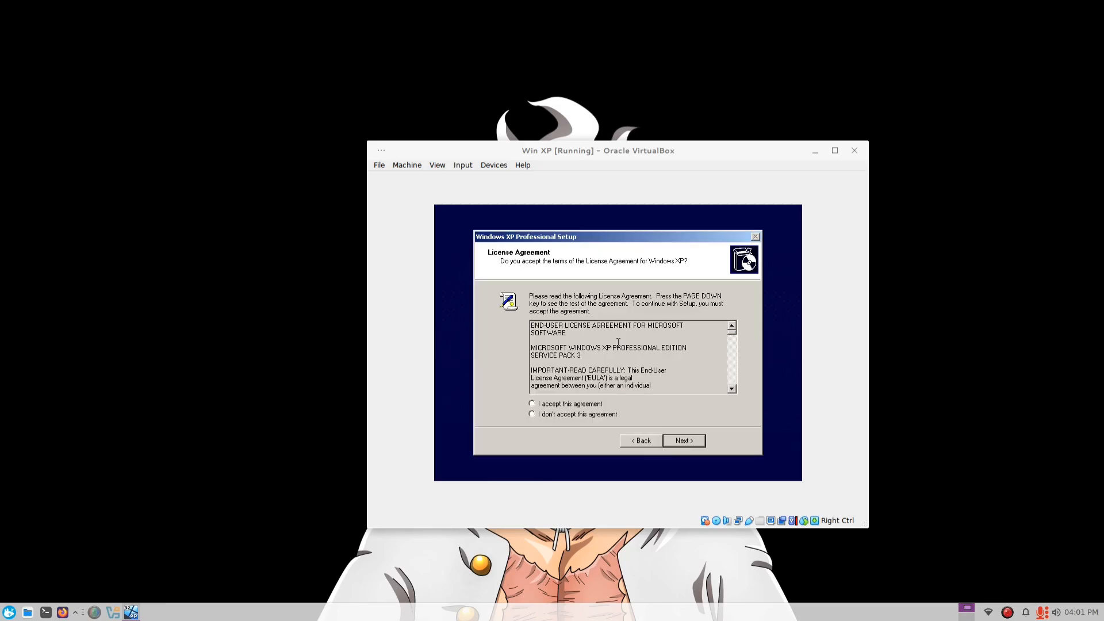
# - Continue through Windows XP Setup and submit the default choices in the Integral Edition Options Selector
pyautogui.click(683, 439)
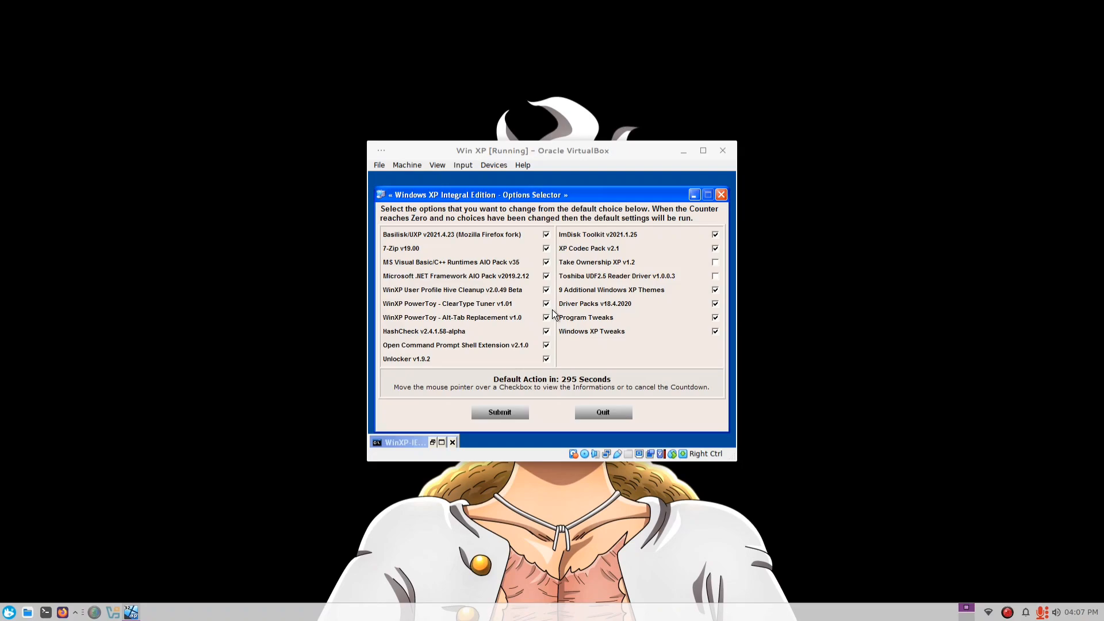
pyautogui.click(510, 413)
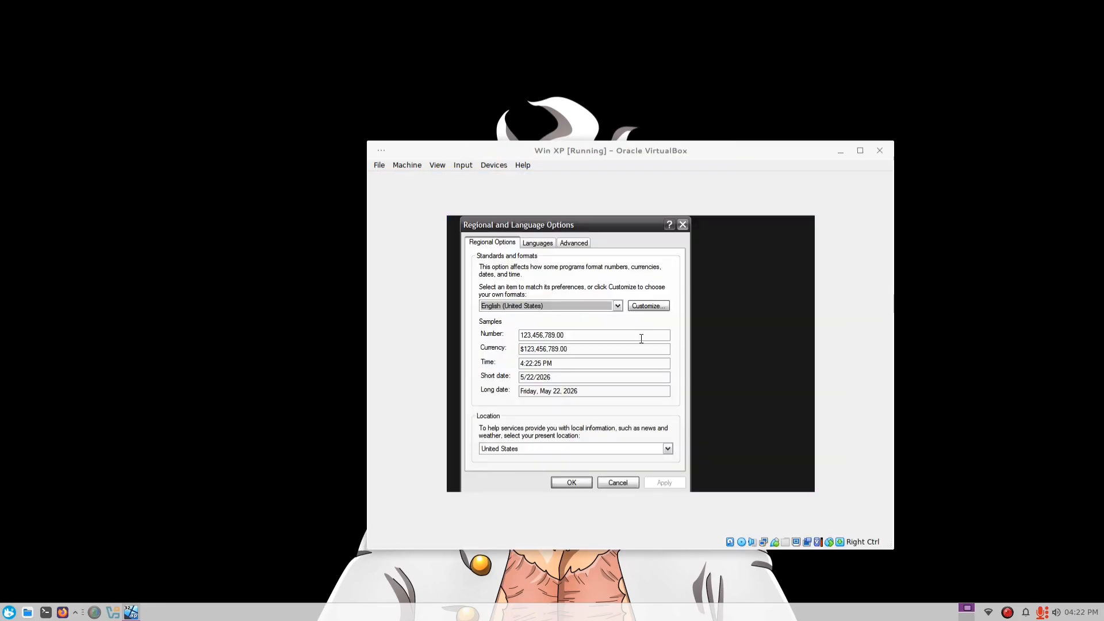
# - Customize the English (United States) regional format to use the short date format dd-MMM-yy
pyautogui.click(645, 305)
pyautogui.click(554, 243)
pyautogui.click(578, 242)
pyautogui.click(661, 376)
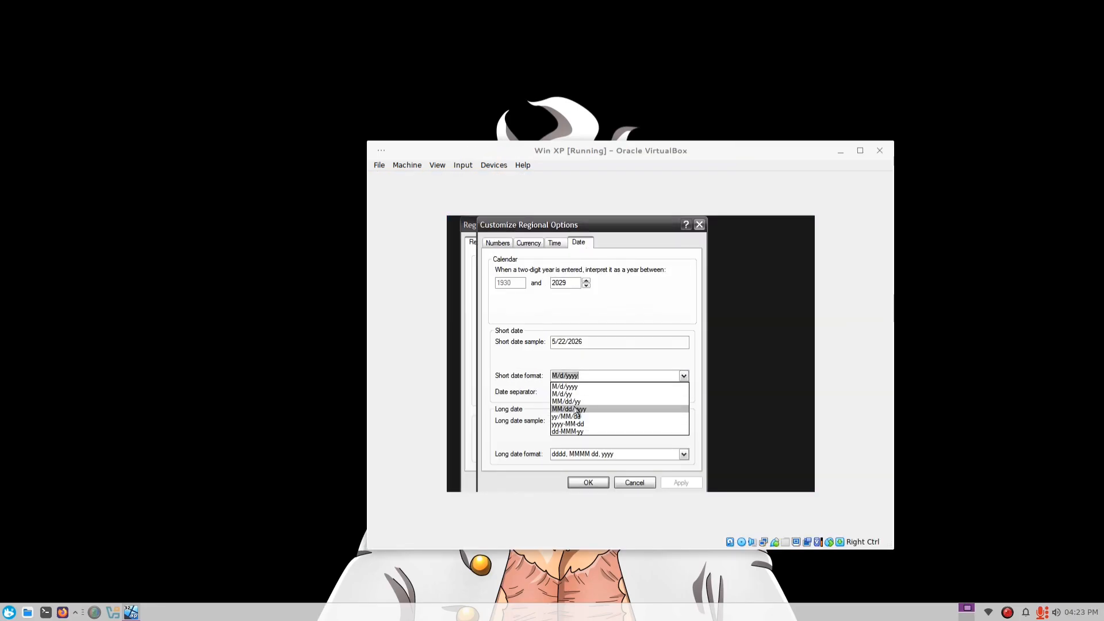
pyautogui.click(632, 432)
pyautogui.click(681, 483)
pyautogui.click(497, 242)
pyautogui.click(588, 483)
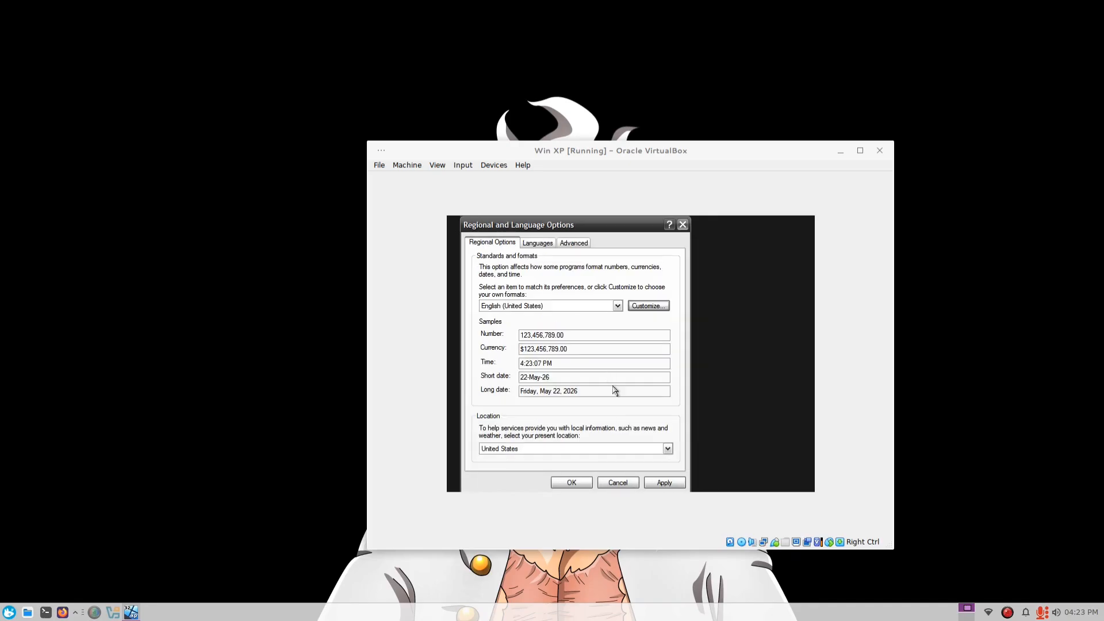
# - Choose the present location from the country list in the regional and language options
pyautogui.click(666, 448)
pyautogui.scroll(20, 537, 328)
pyautogui.scroll(5, 550, 321)
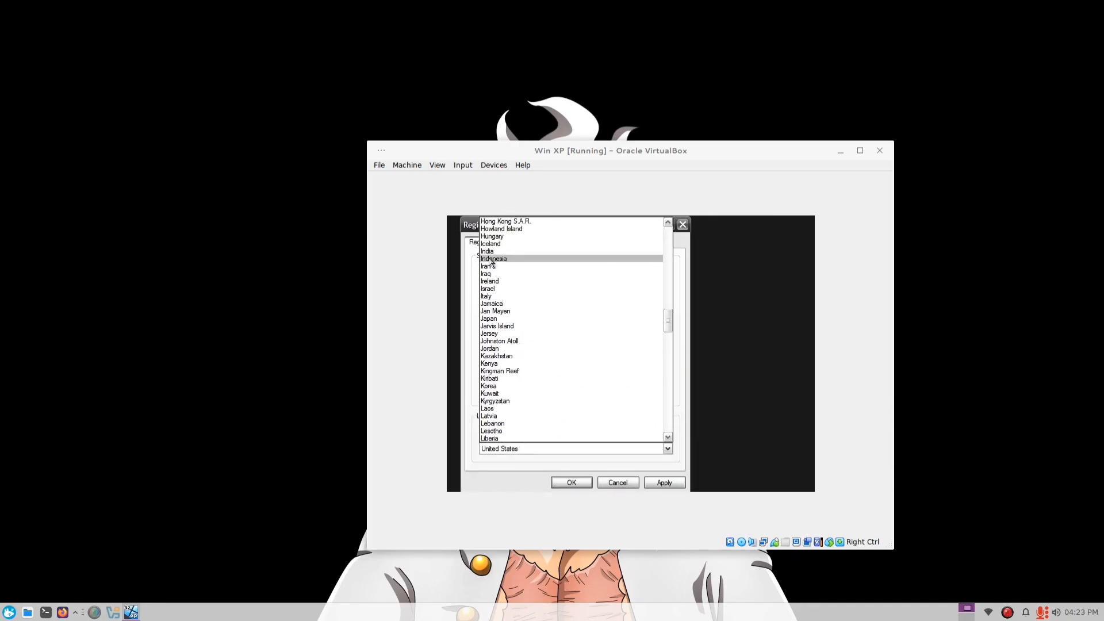
pyautogui.click(552, 256)
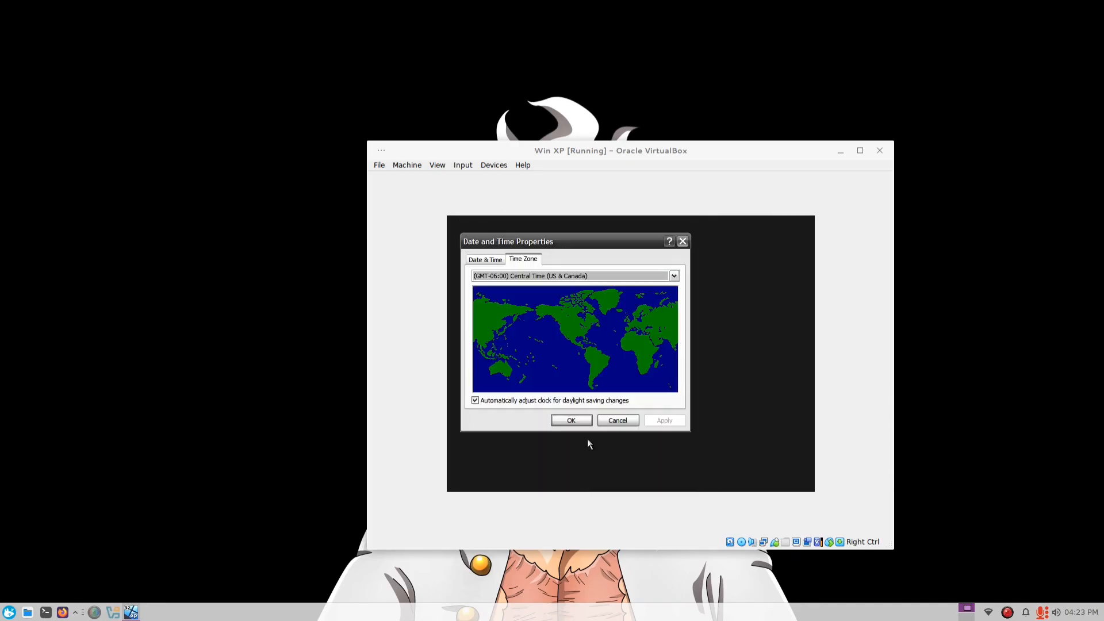
# - Select and apply the local time zone in the date and time settings, and accept the display properties
pyautogui.click(575, 276)
pyautogui.scroll(-20, 586, 396)
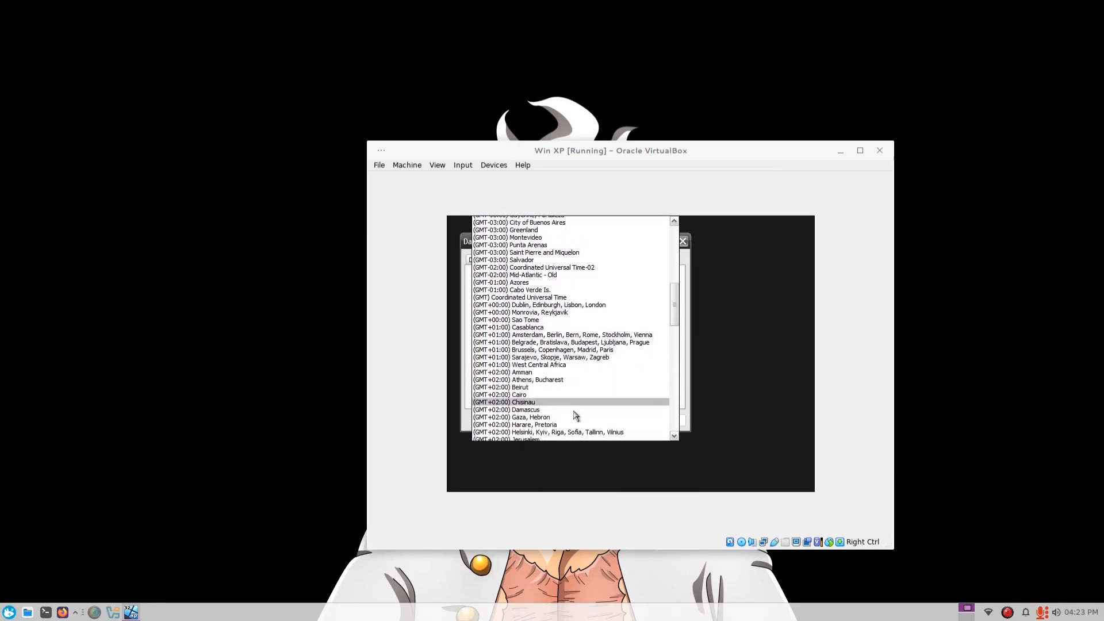
pyautogui.click(547, 301)
pyautogui.click(660, 421)
pyautogui.click(572, 420)
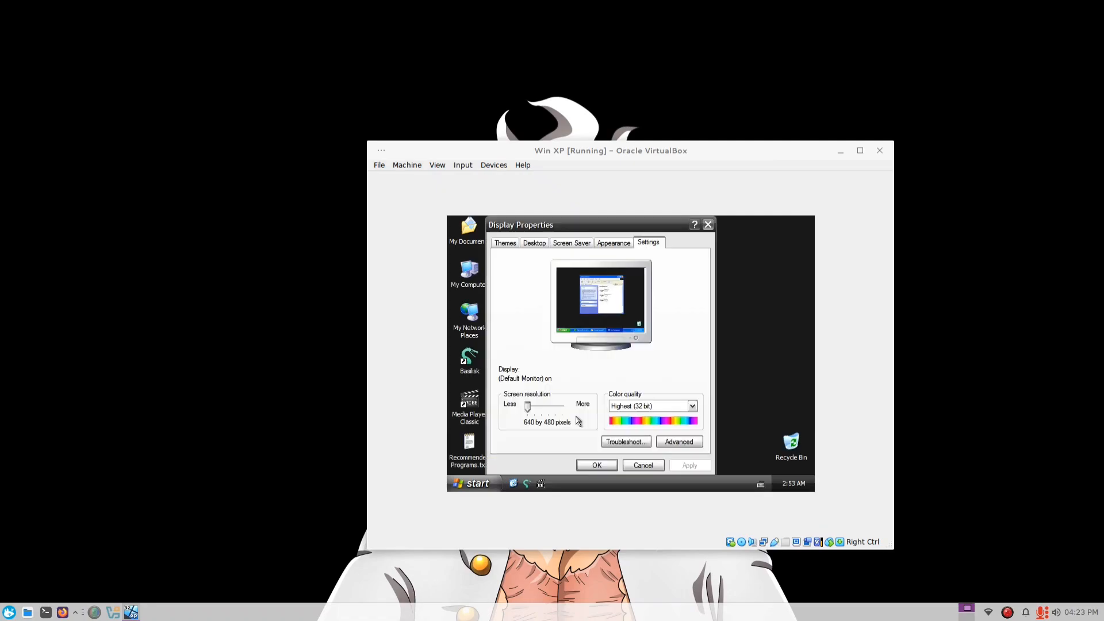
pyautogui.click(597, 465)
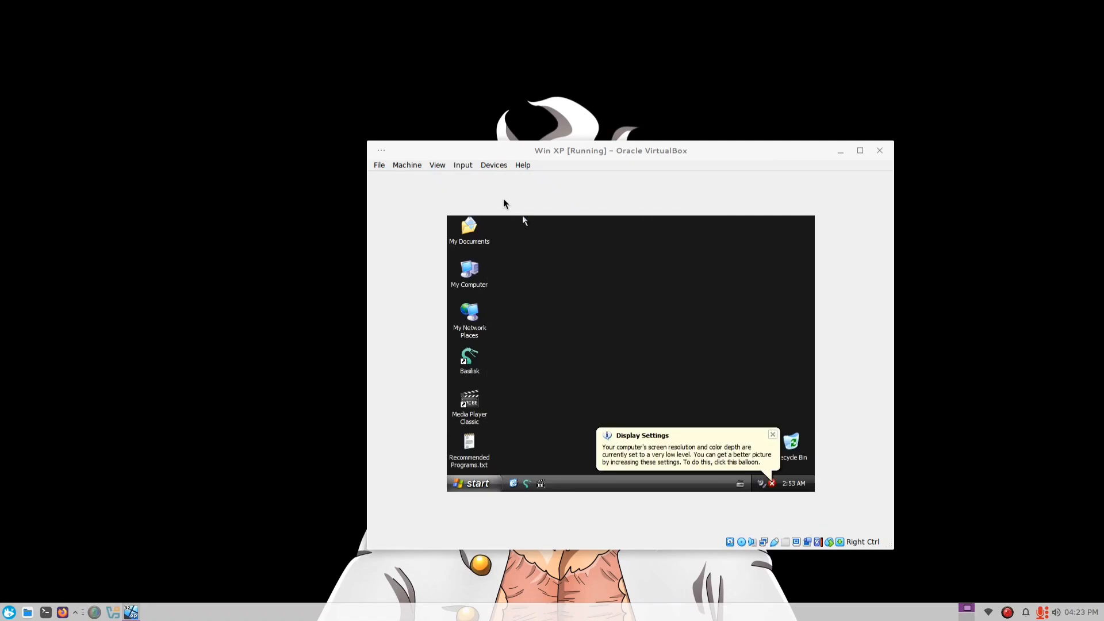
# - Insert the VirtualBox Guest Additions CD image and launch its installer from drive D: in My Computer
pyautogui.click(495, 169)
pyautogui.click(562, 267)
pyautogui.doubleClick(476, 273)
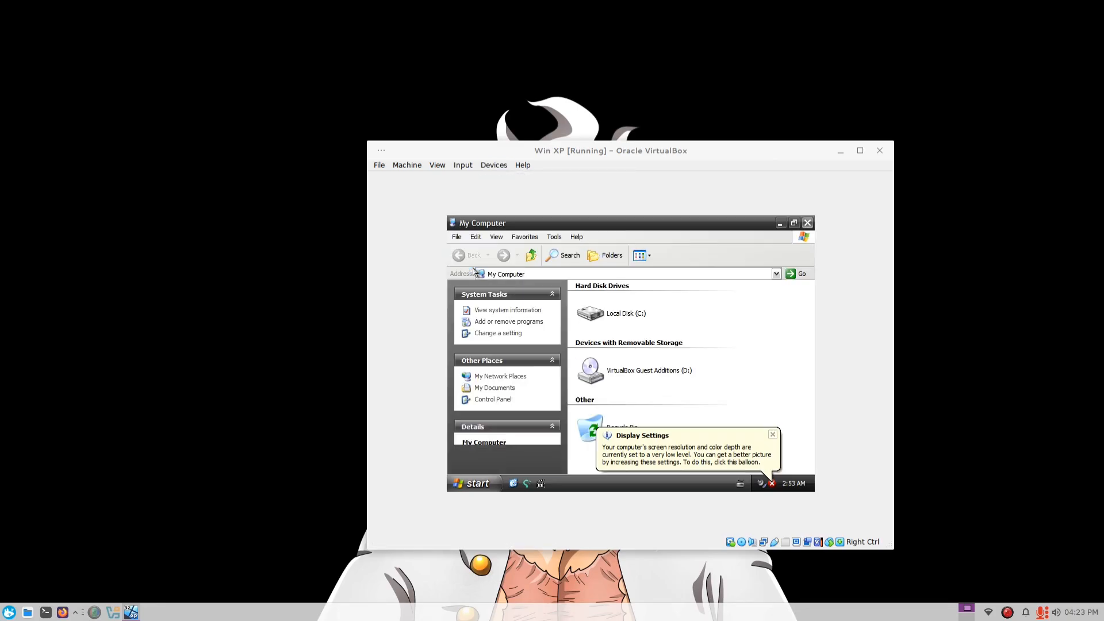
pyautogui.doubleClick(660, 372)
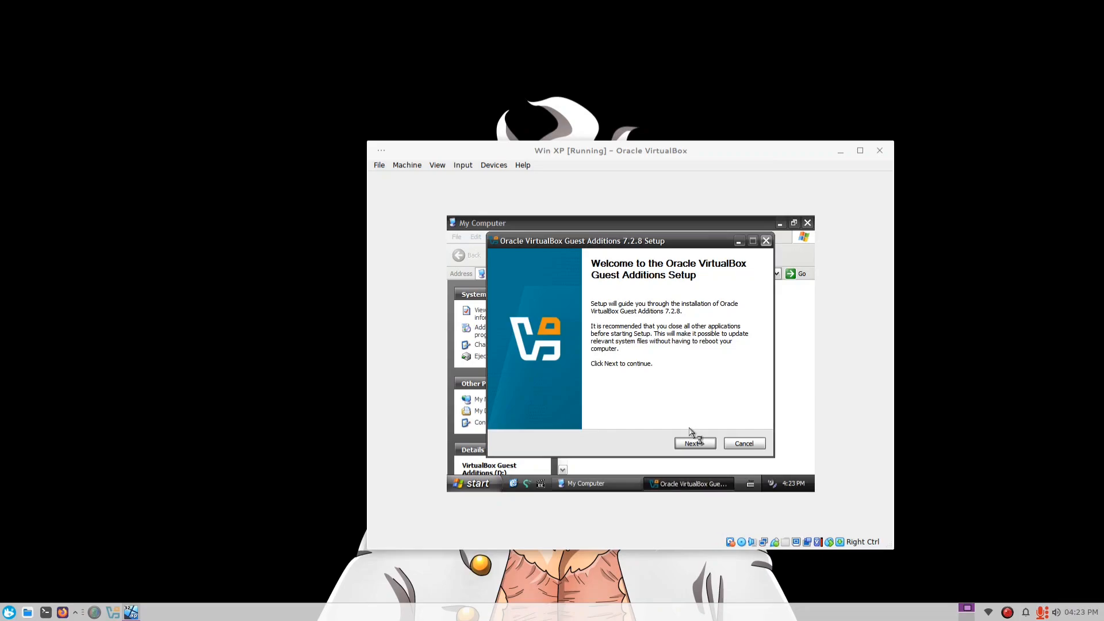
# - Install Oracle VirtualBox Guest Additions 7.2.8 with the default options and reboot the virtual machine
pyautogui.click(695, 443)
pyautogui.click(696, 443)
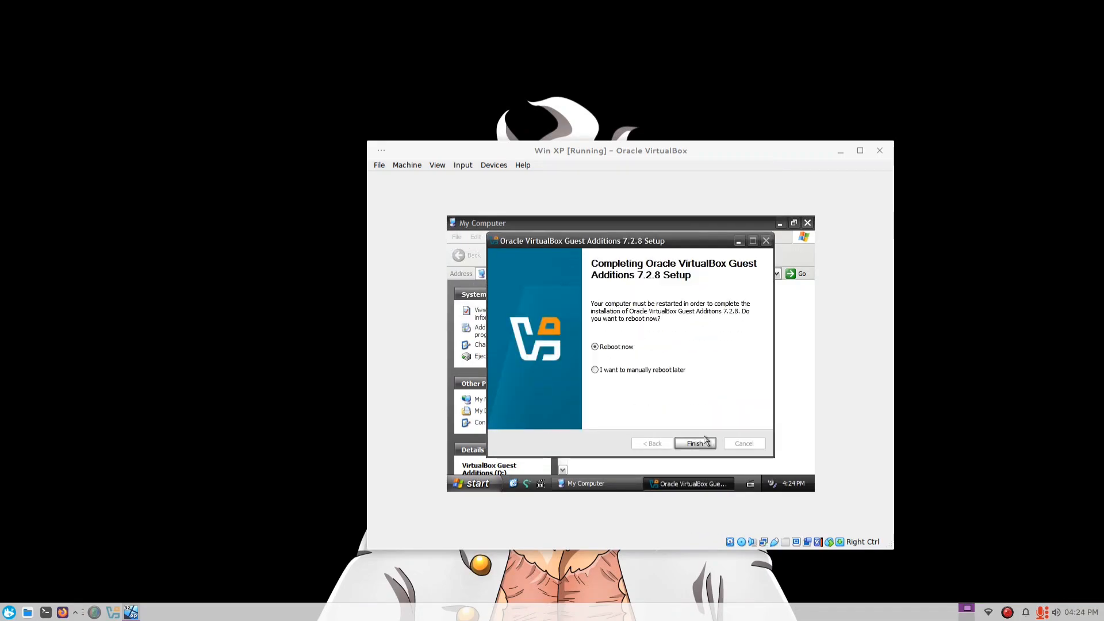
pyautogui.click(696, 443)
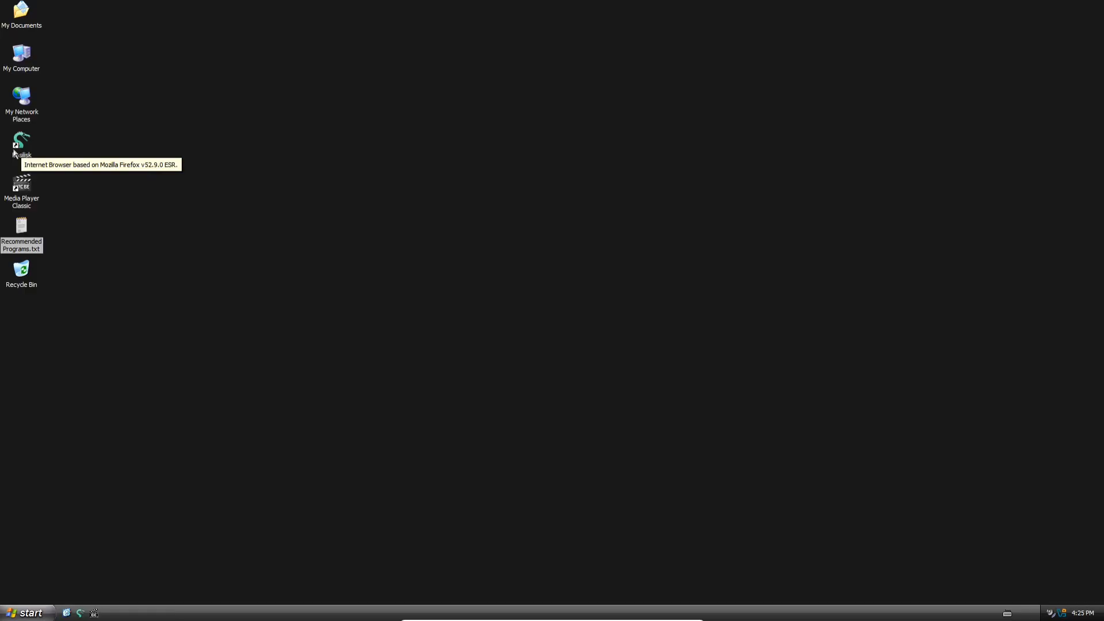
# - Open the Basilisk browser, keep only a new tab, search for Supermium, and look through the results
pyautogui.doubleClick(14, 152)
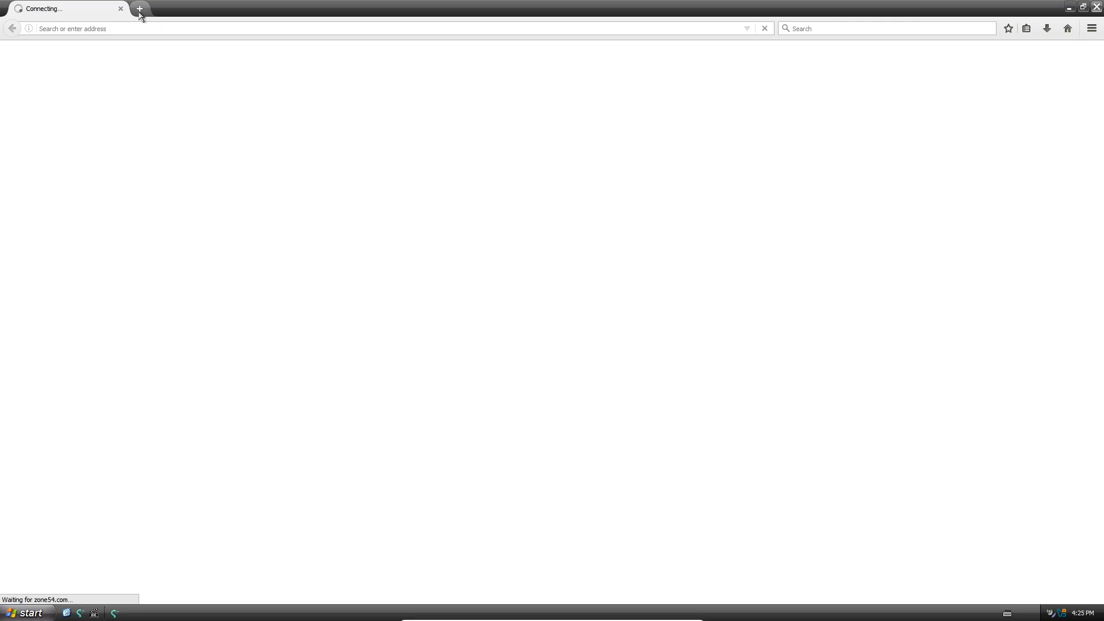
pyautogui.click(140, 11)
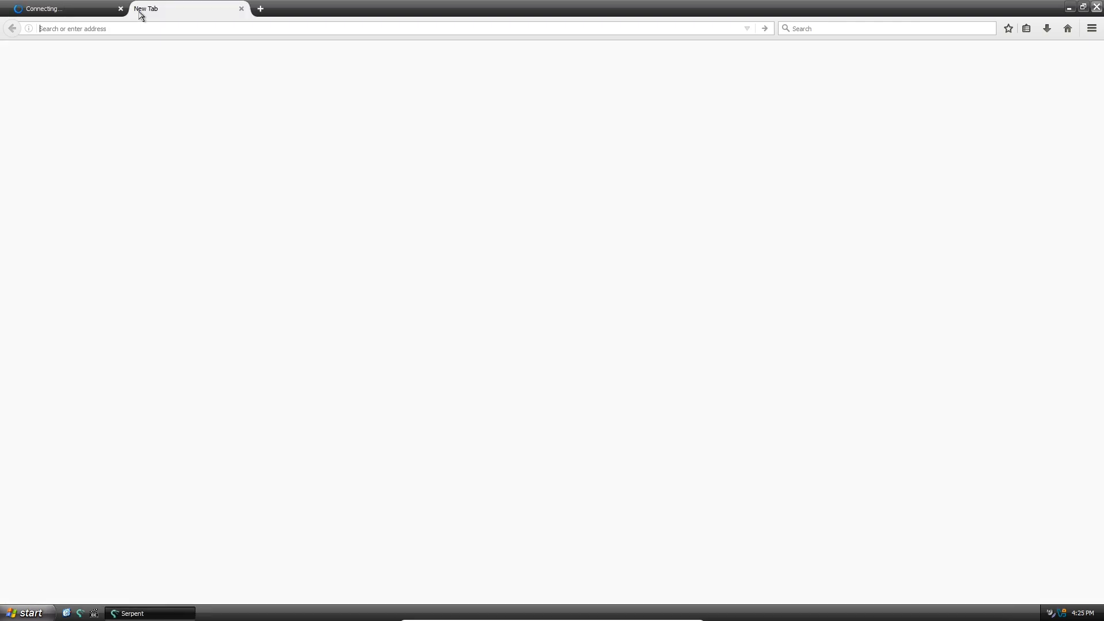
pyautogui.click(121, 9)
pyautogui.click(467, 91)
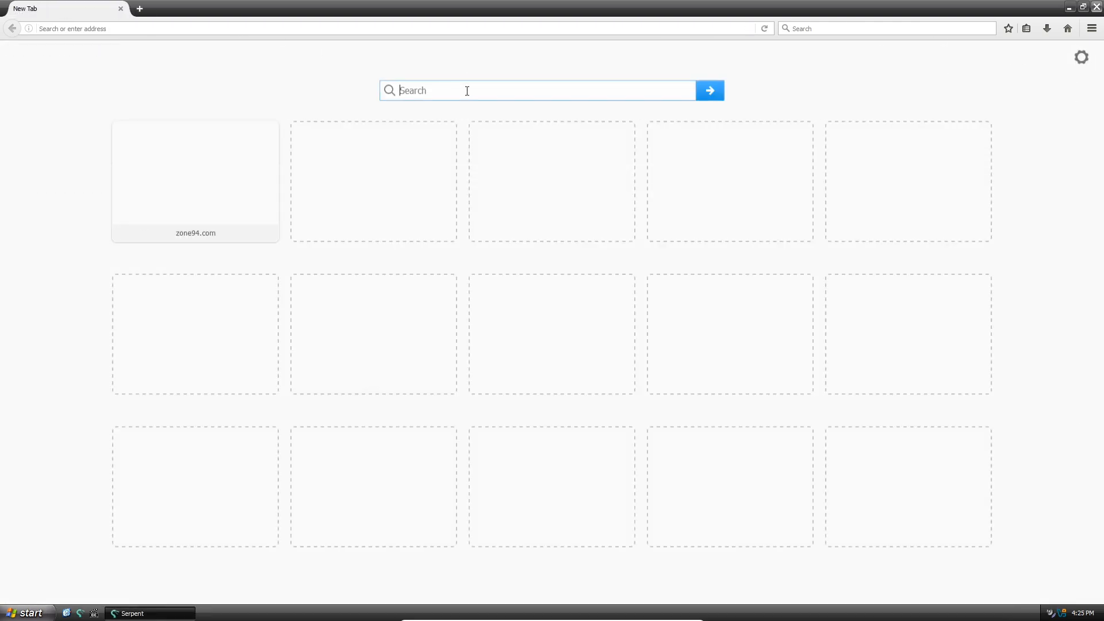
pyautogui.write('Supermium')
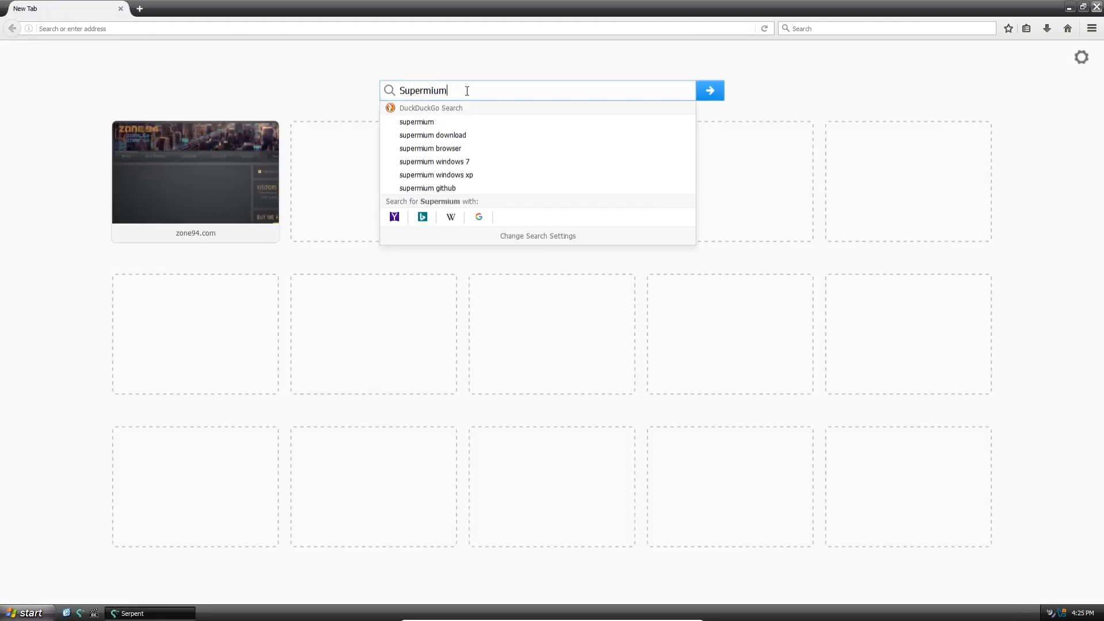
pyautogui.press('Return')
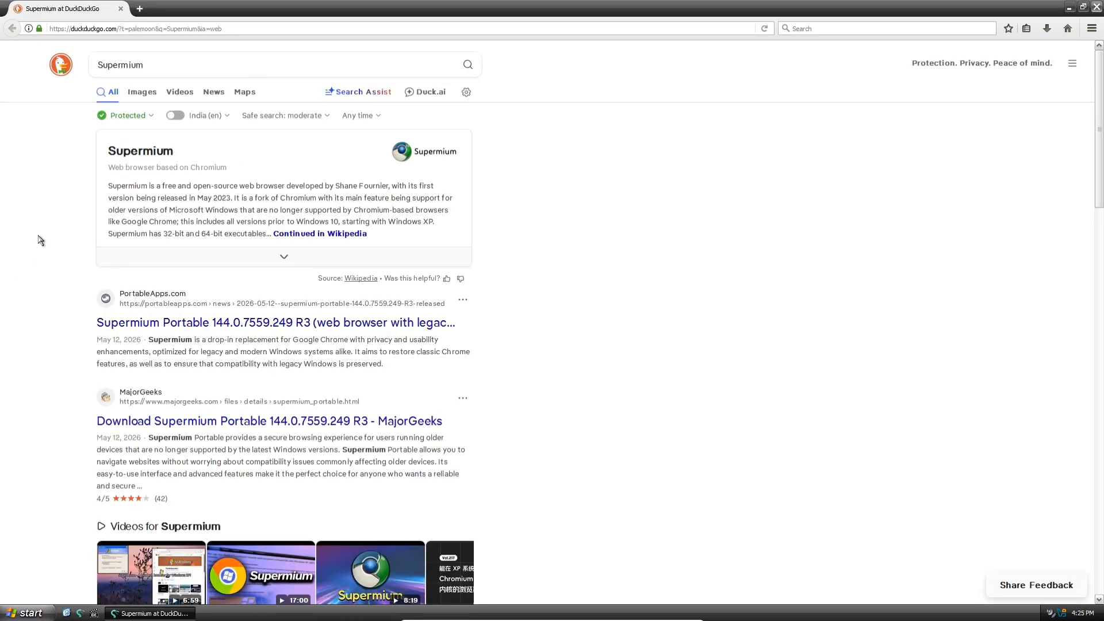
pyautogui.scroll(-7, 73, 278)
pyautogui.scroll(-5, 48, 356)
pyautogui.scroll(11, 47, 287)
# - Search for "supermium windows xp", open the Supermium page on win32subsystem.live, and download the 32-bit setup
pyautogui.click(224, 68)
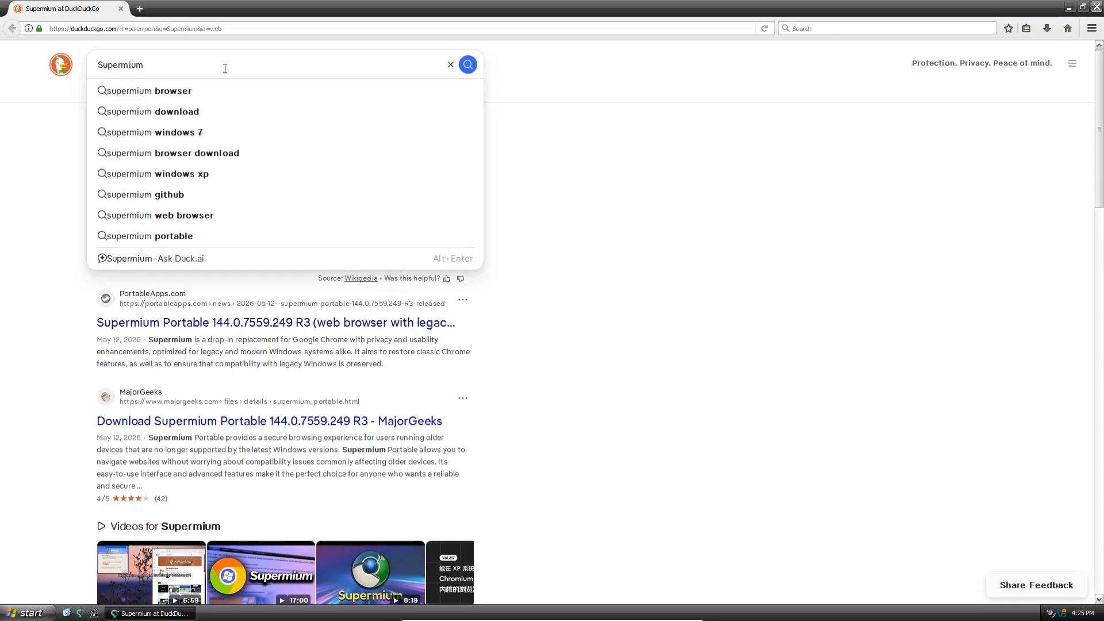
pyautogui.press('Down')
pyautogui.press('Down')
pyautogui.press('Down')
pyautogui.press('Down')
pyautogui.press('Down')
pyautogui.press('Return')
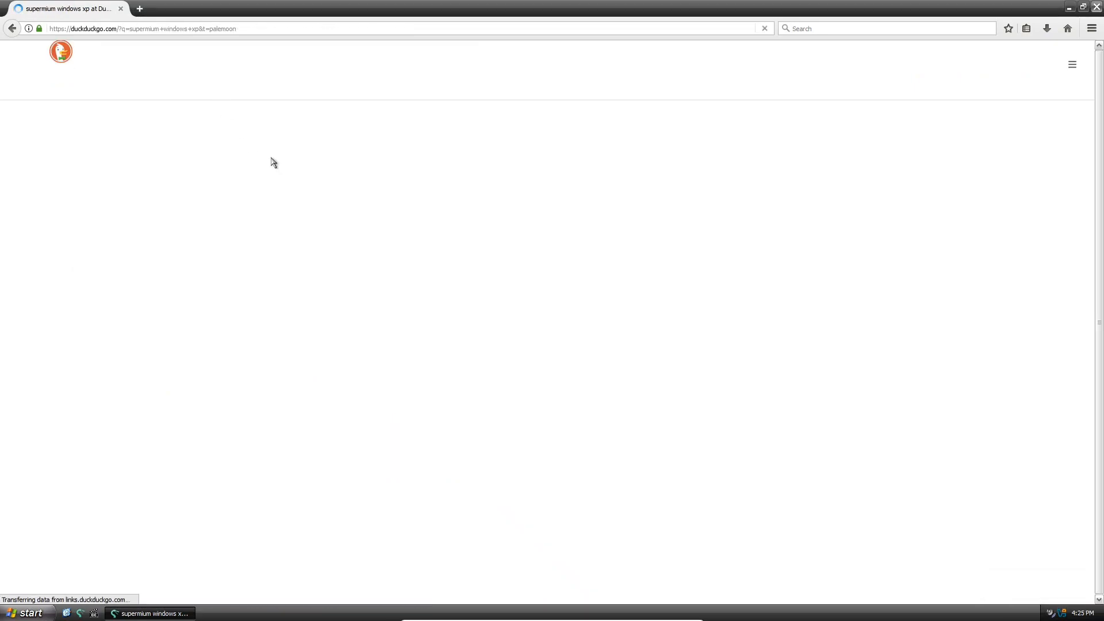
pyautogui.click(149, 395)
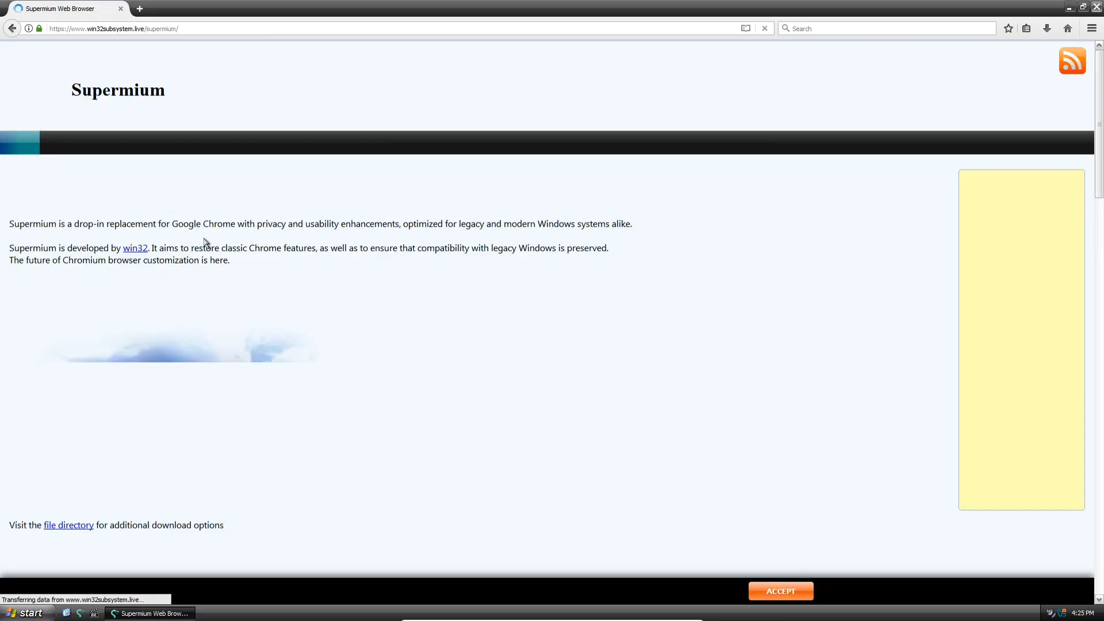
pyautogui.click(53, 418)
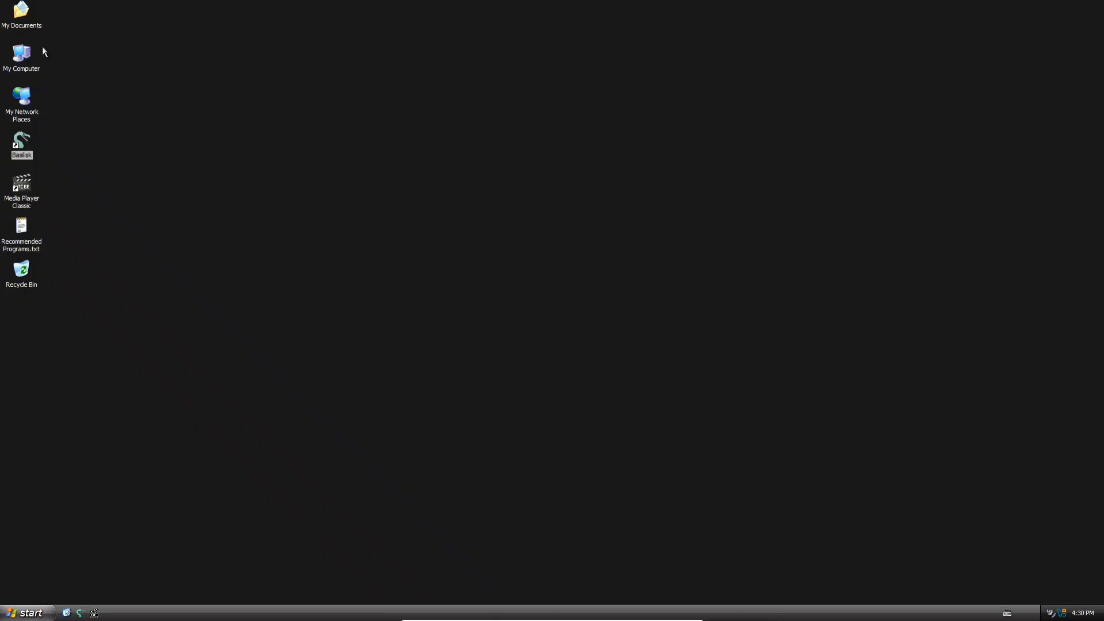
# - Open the Downloads folder in My Documents and run supermium_144_32_setup.exe, accepting the security warning
pyautogui.doubleClick(196, 117)
pyautogui.doubleClick(363, 119)
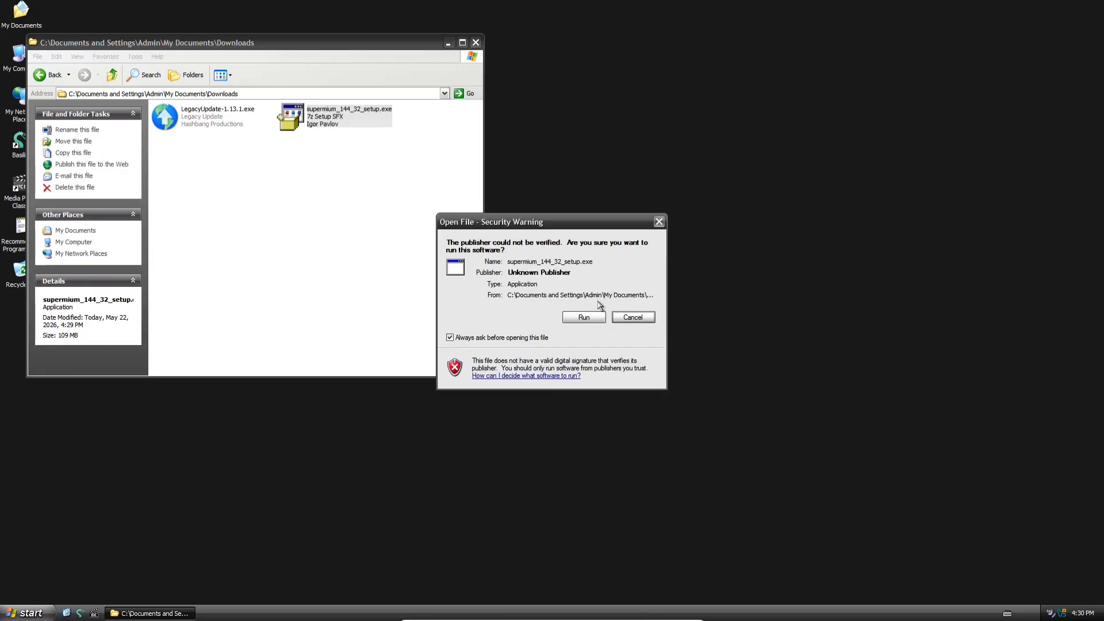
pyautogui.click(583, 315)
pyautogui.click(531, 339)
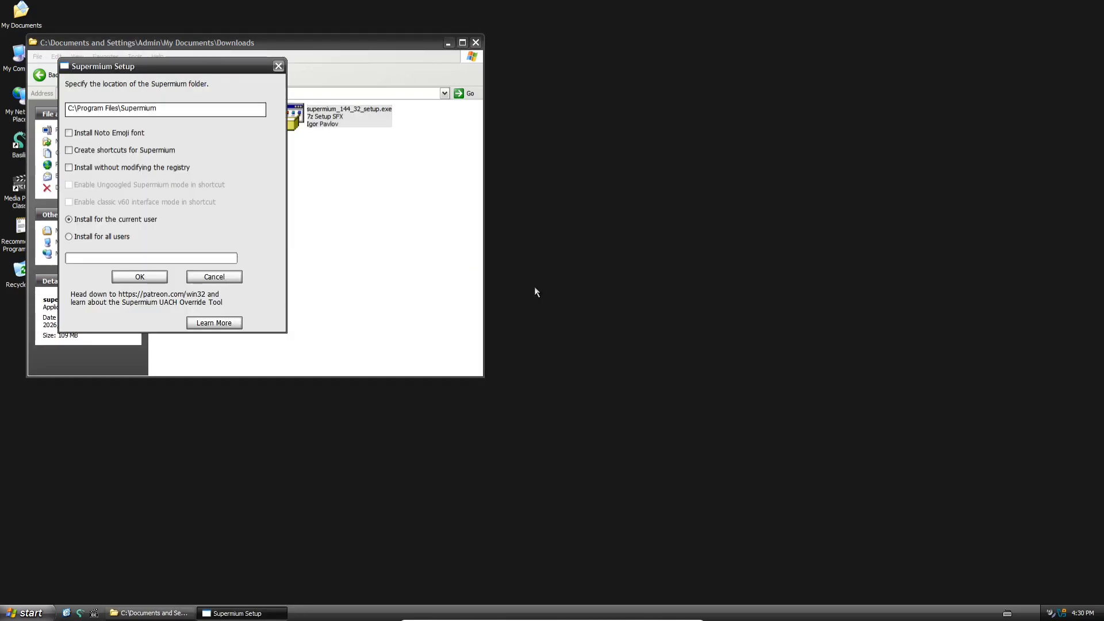
# - Install Supermium for all users in C:\Program Files\Supermium, finish the setup, and close the Downloads folder
pyautogui.click(116, 236)
pyautogui.click(158, 278)
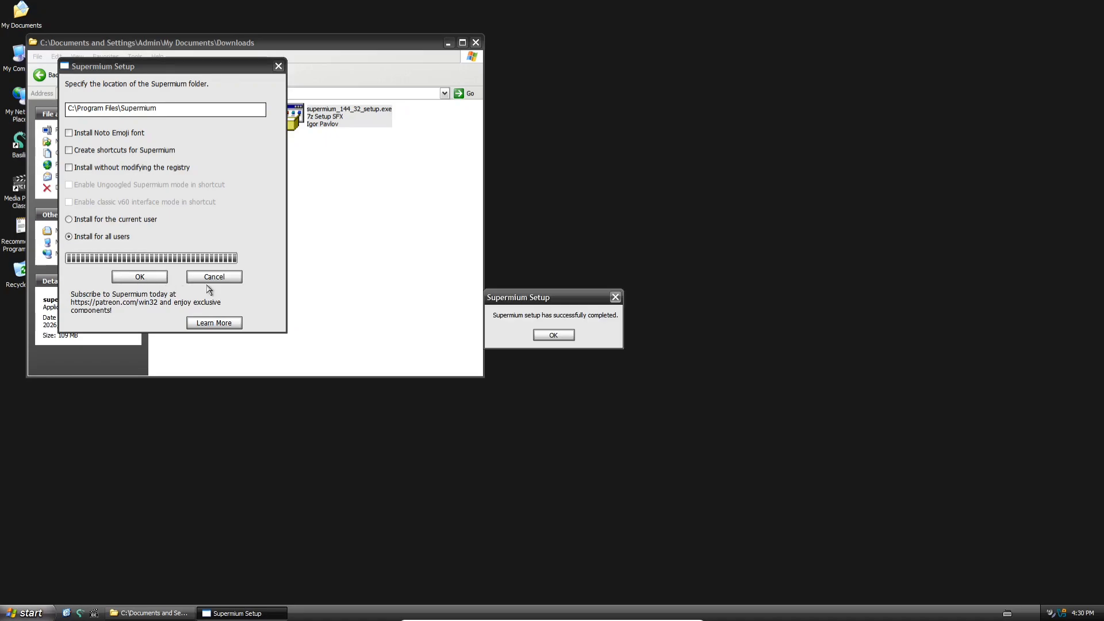
pyautogui.click(535, 338)
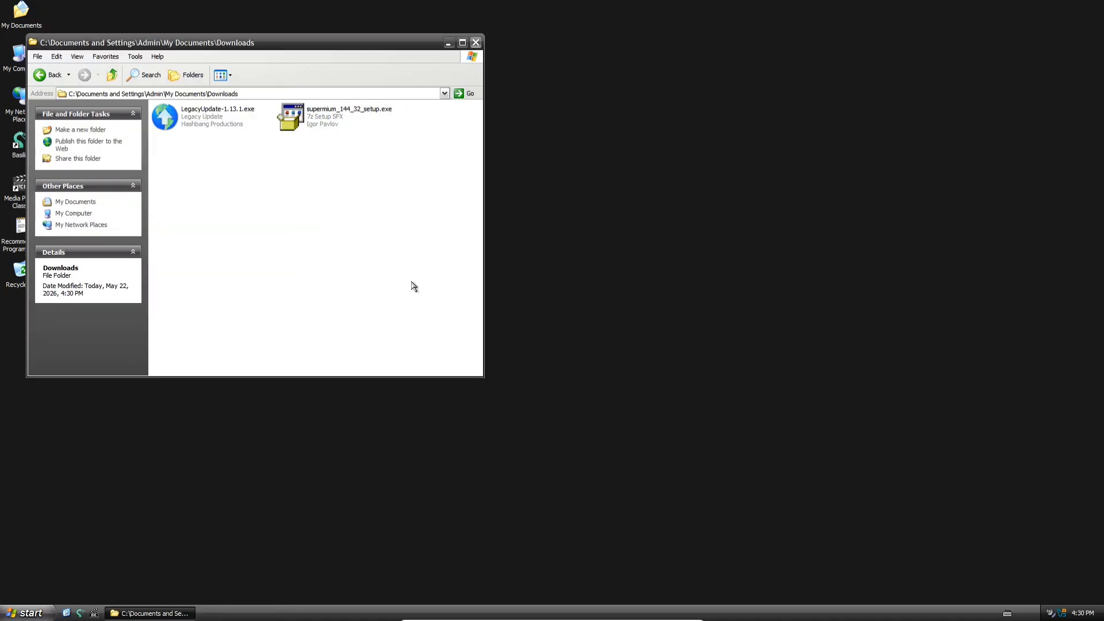
pyautogui.click(476, 44)
# - Pin chrome.exe from C:\Program Files\Supermium to the Start menu and close the folder window
pyautogui.doubleClick(21, 54)
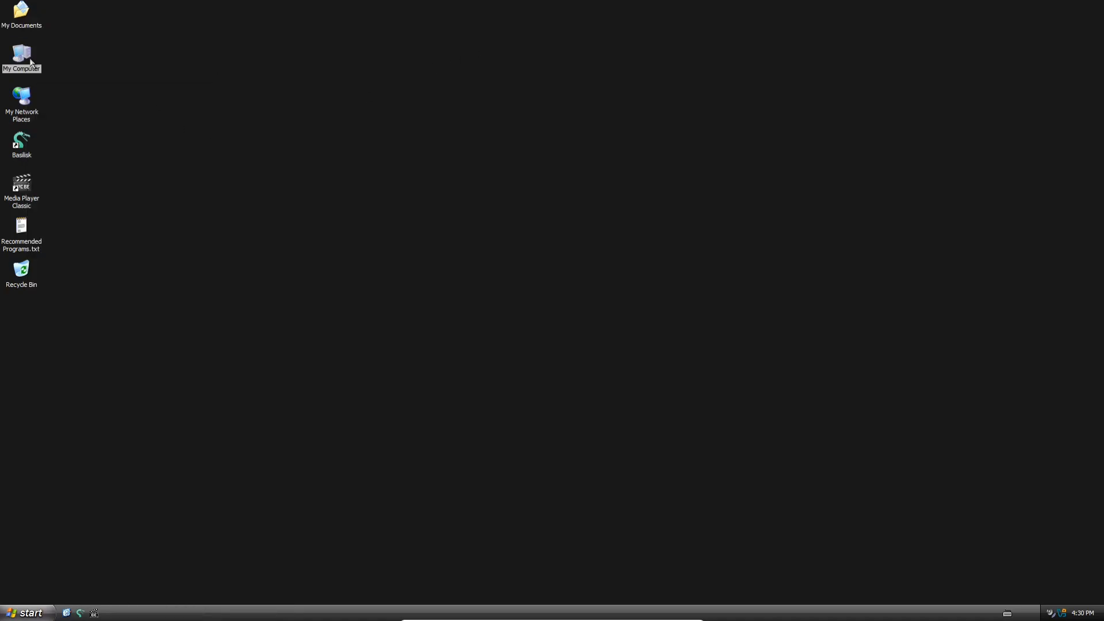
pyautogui.doubleClick(239, 183)
pyautogui.doubleClick(381, 167)
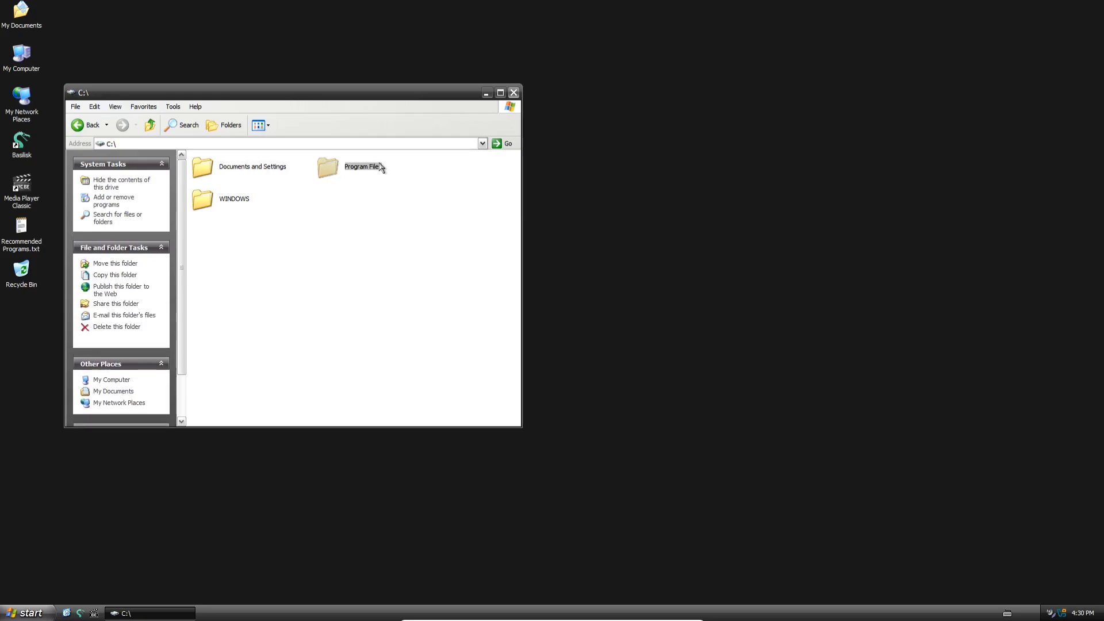
pyautogui.doubleClick(244, 308)
pyautogui.rightClick(237, 258)
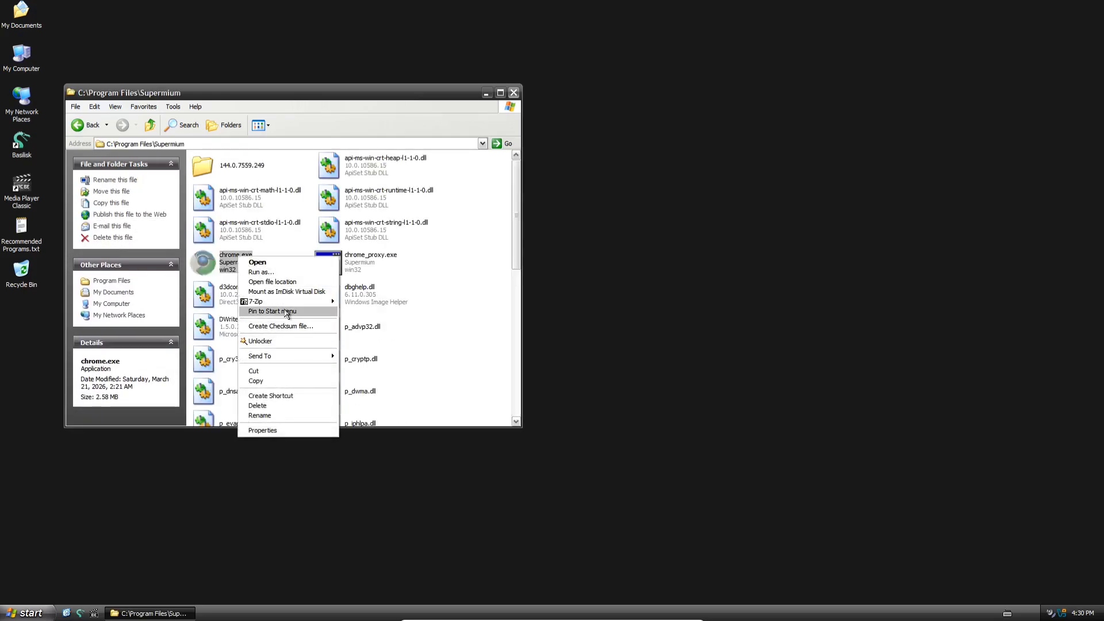
pyautogui.click(291, 312)
pyautogui.click(512, 94)
# - Launch the pinned Supermium browser
pyautogui.press('super')
pyautogui.click(49, 418)
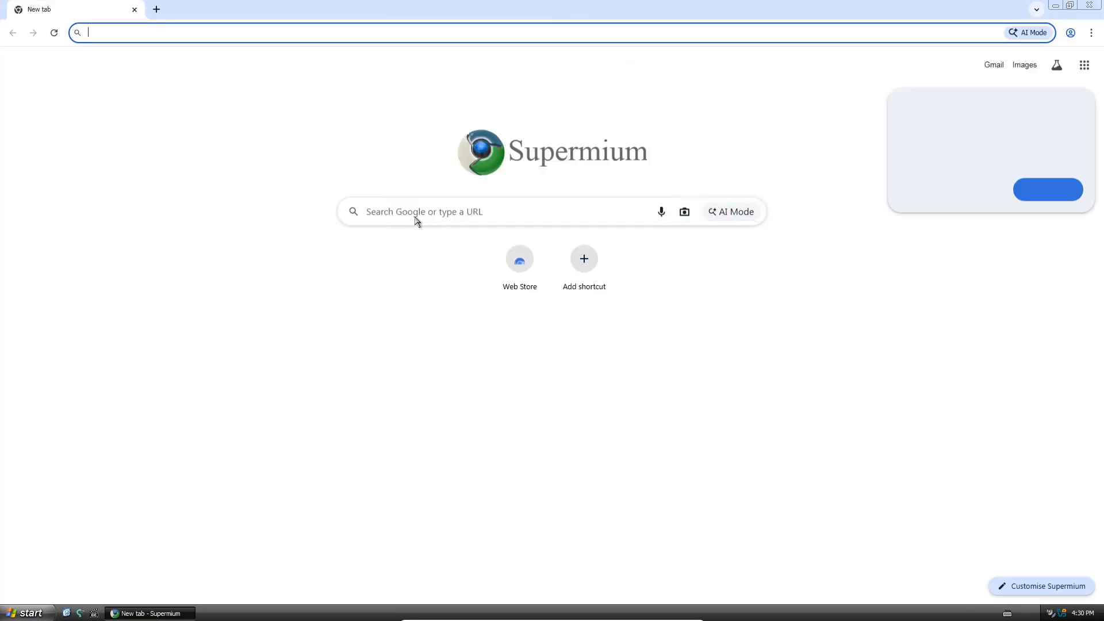
# - Search Google for "yt" and open the YouTube site from the results
pyautogui.click(419, 218)
pyautogui.write('yt')
pyautogui.press('Return')
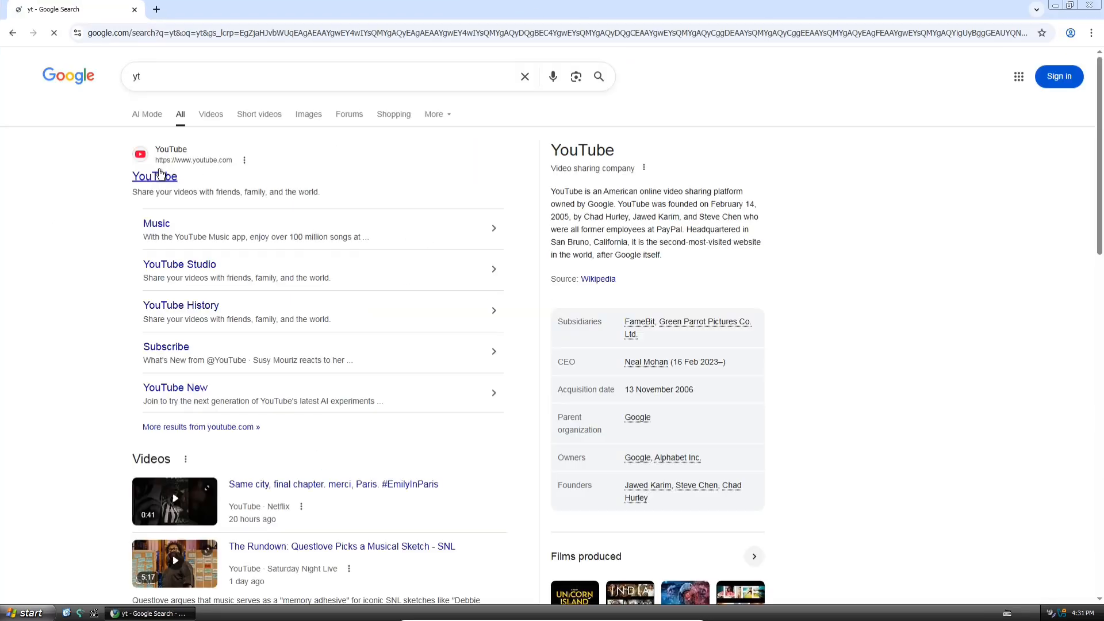
pyautogui.click(160, 175)
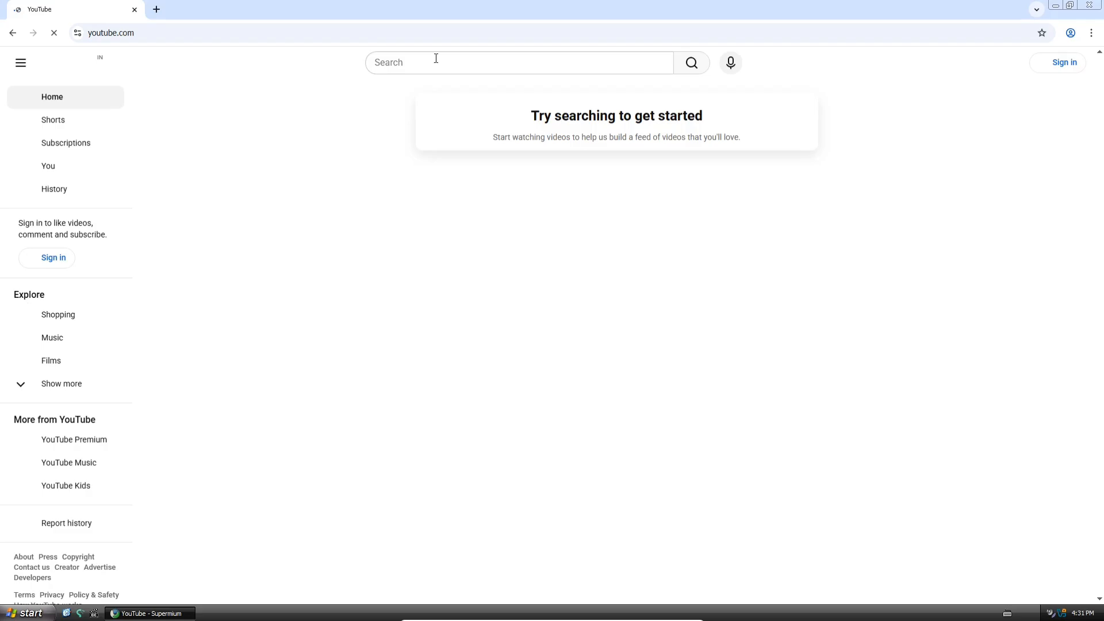
# - Search YouTube for "NCS music" and open the Warriyo - Mortals (feat. Laura Brehm) video
pyautogui.click(420, 62)
pyautogui.write('NC')
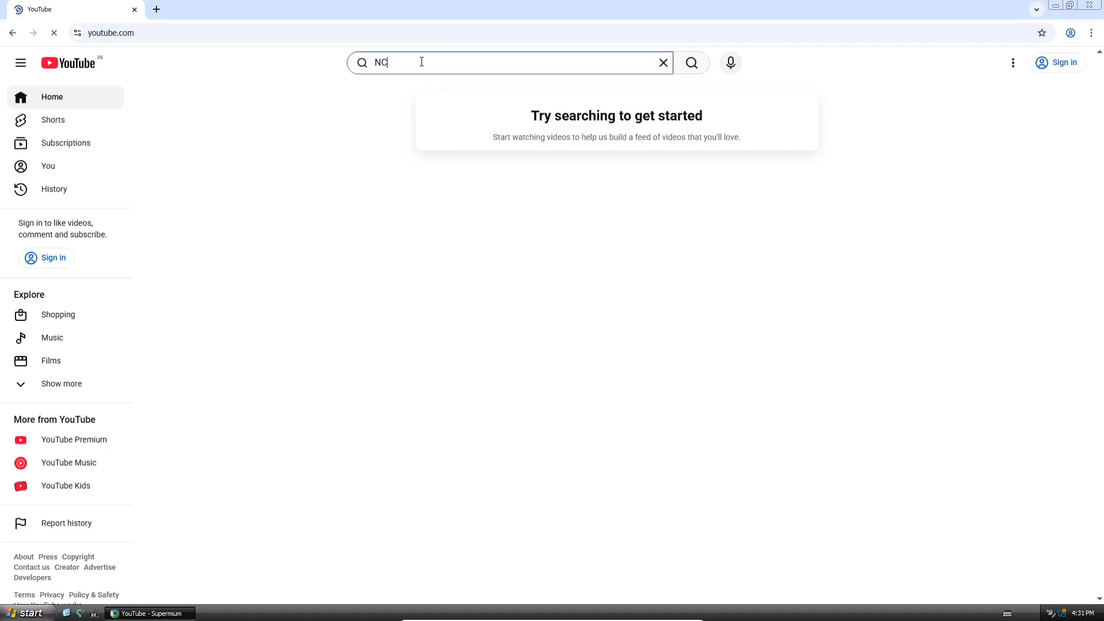
pyautogui.write('S music')
pyautogui.press('Return')
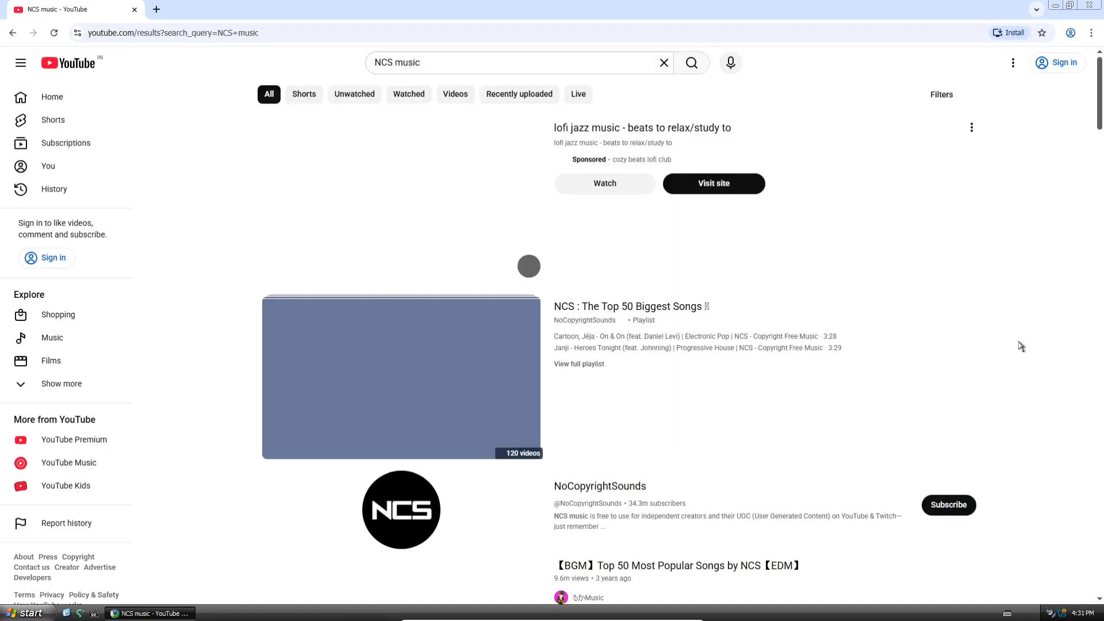
pyautogui.scroll(-5, 1021, 346)
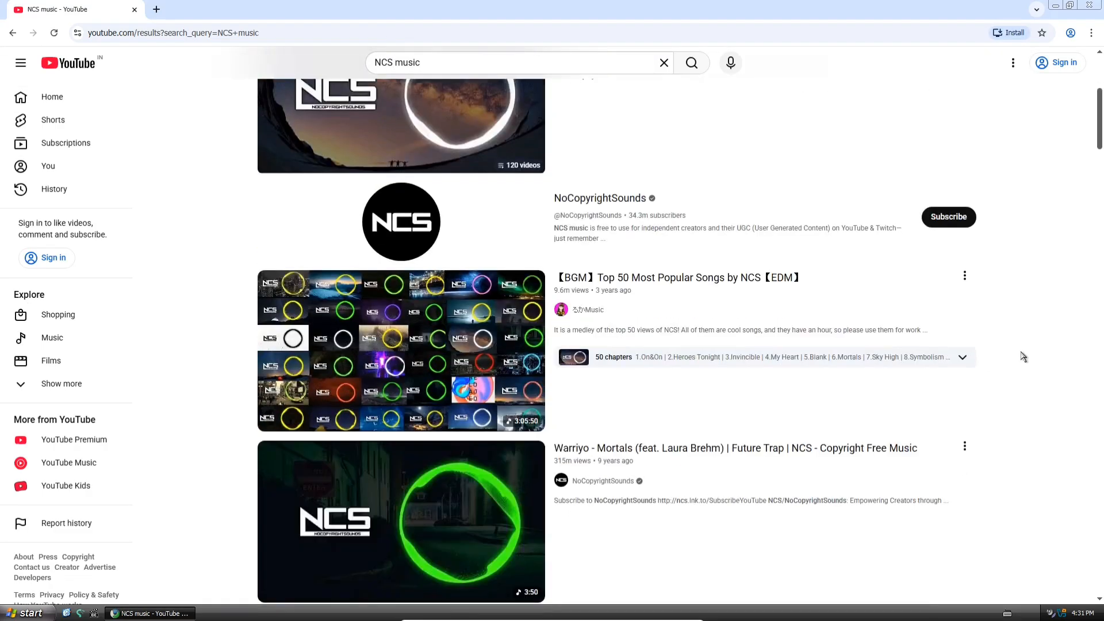
pyautogui.click(823, 468)
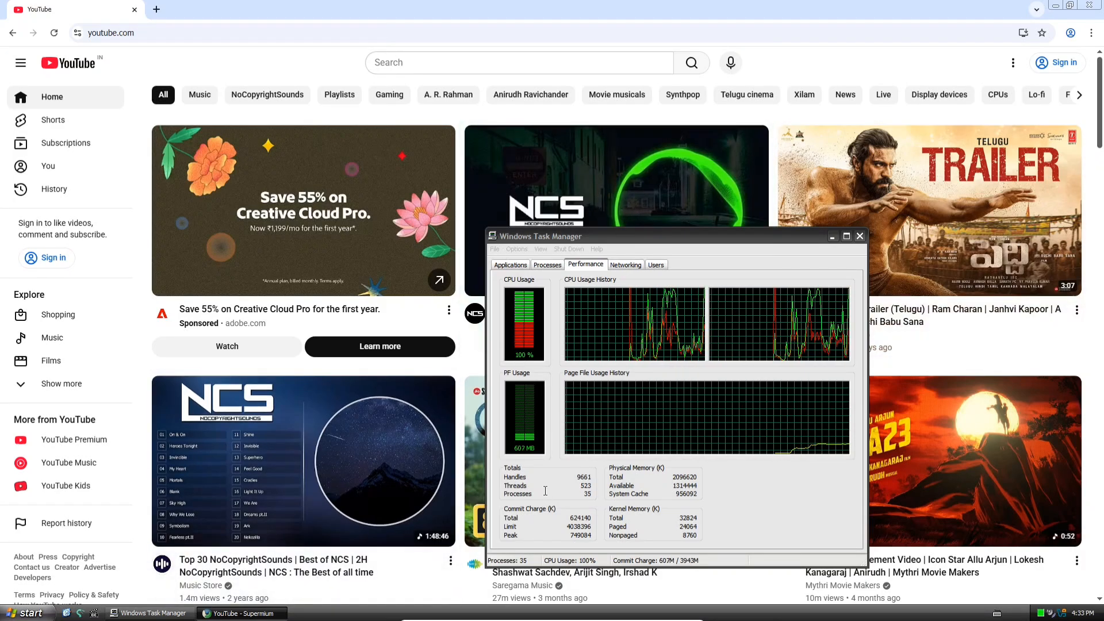
# - Play the green-ring NCS video Warriyo - Mortals from the YouTube home page and lower the player volume
pyautogui.click(635, 224)
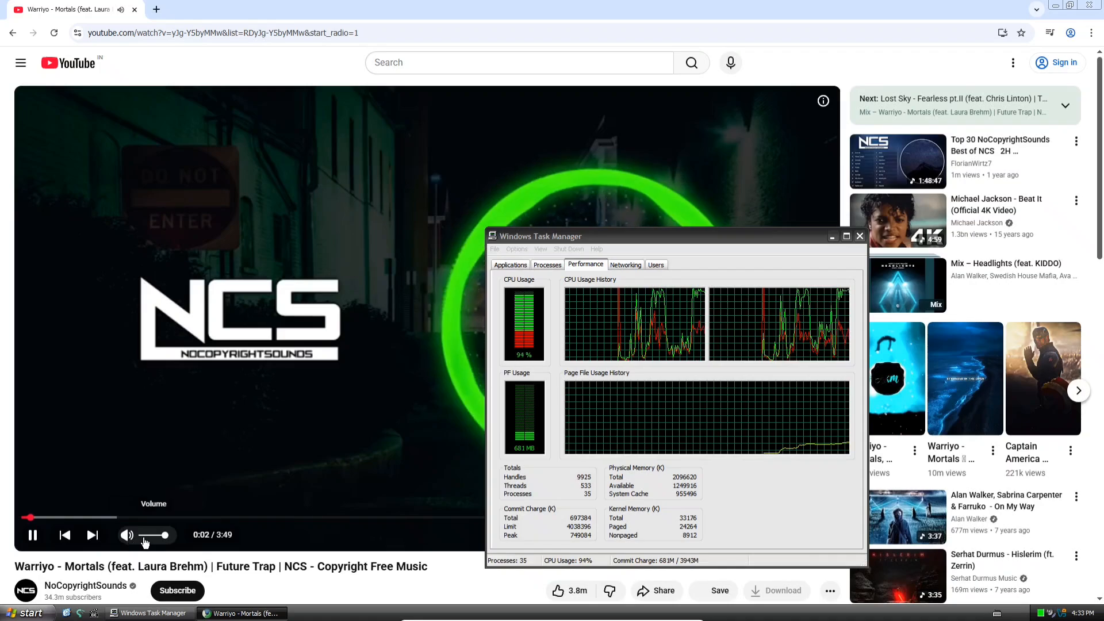
pyautogui.click(144, 538)
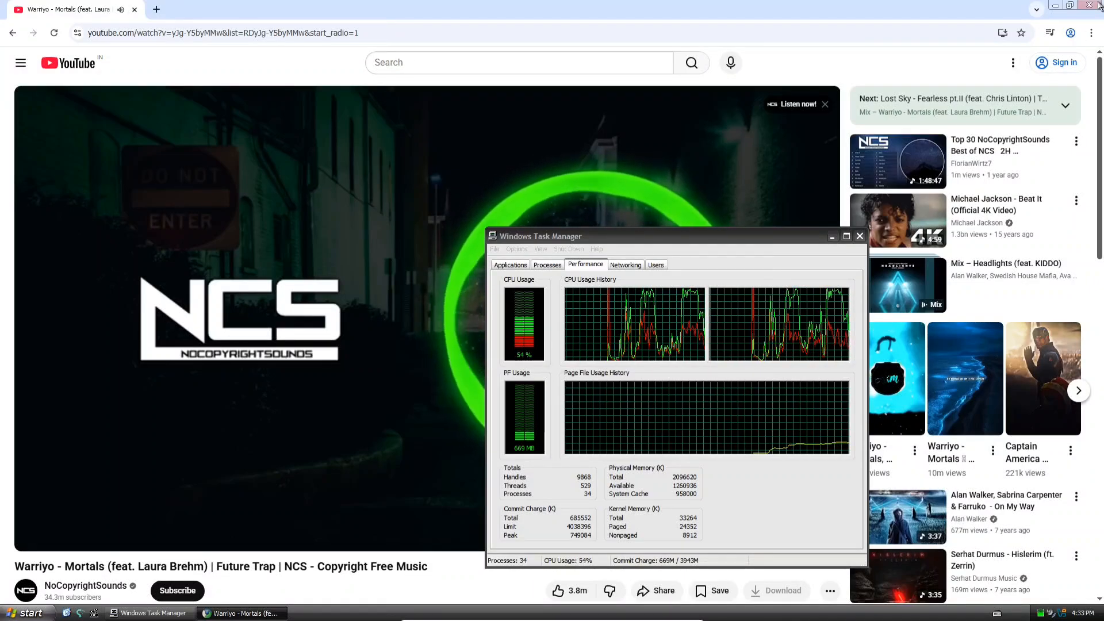
# - Close the Supermium browser playing the YouTube video and launch Basilisk from the desktop
pyautogui.click(135, 10)
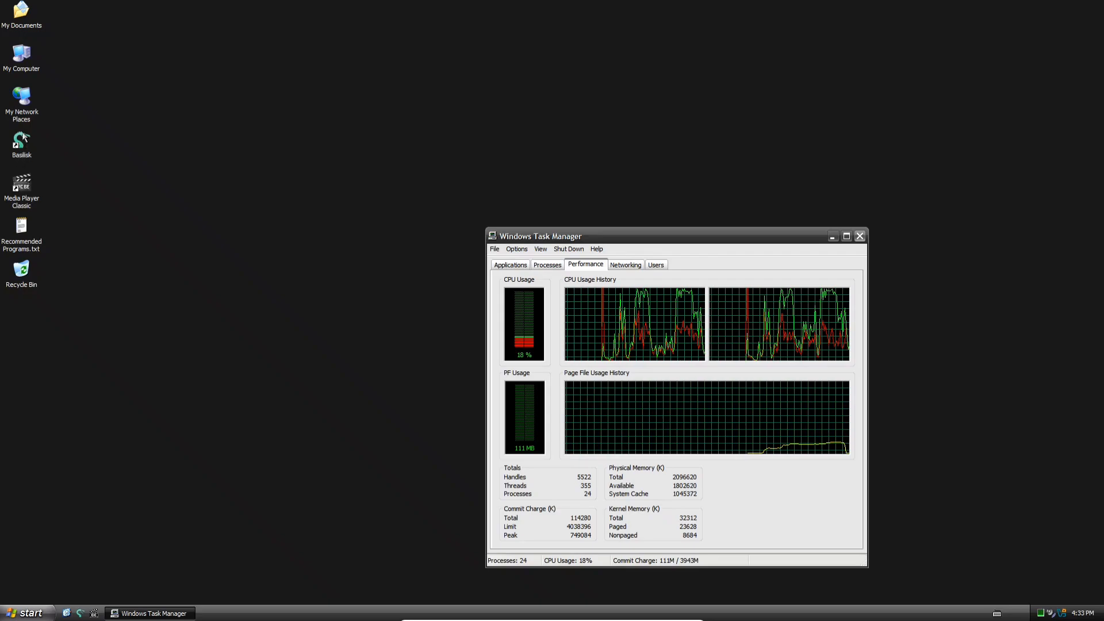
pyautogui.doubleClick(22, 145)
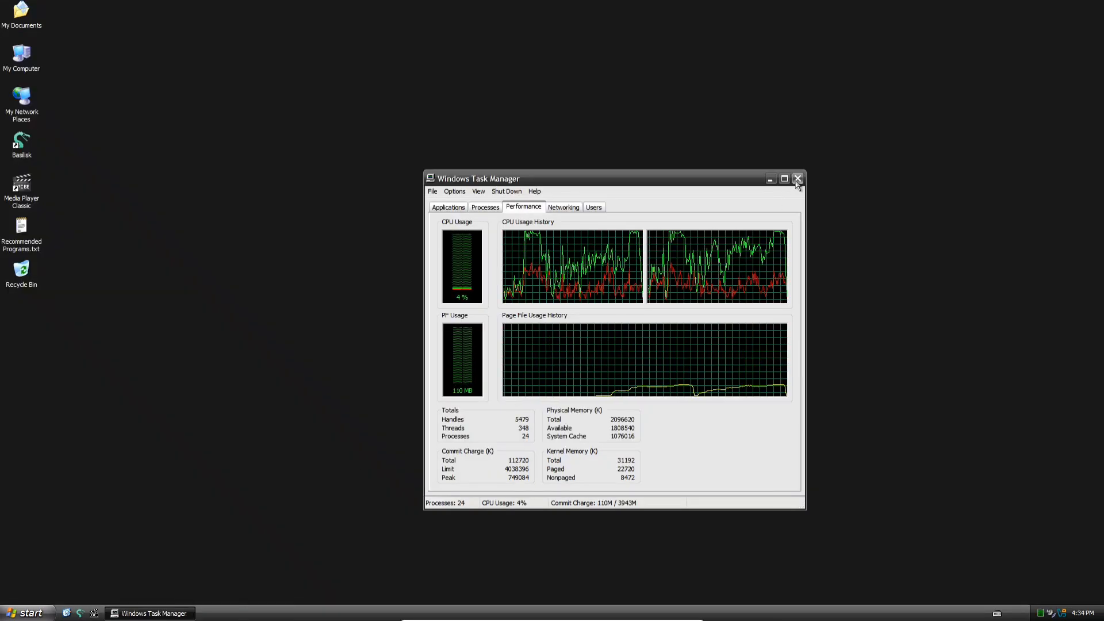
# - Close Windows Task Manager and turn off the Windows XP machine
pyautogui.click(797, 179)
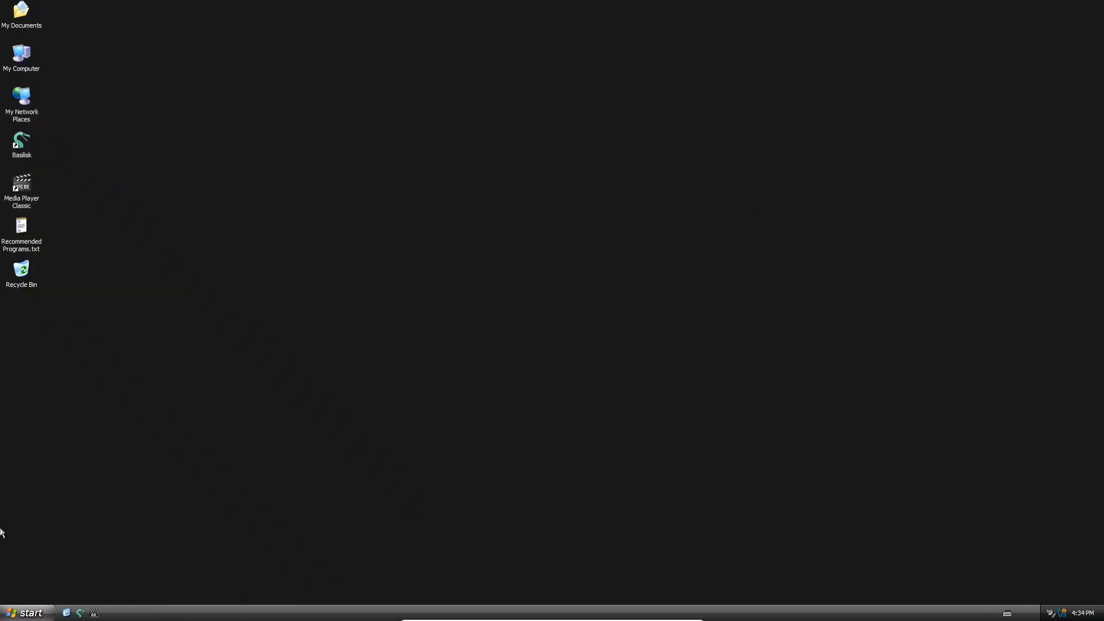
pyautogui.click(14, 612)
pyautogui.click(190, 592)
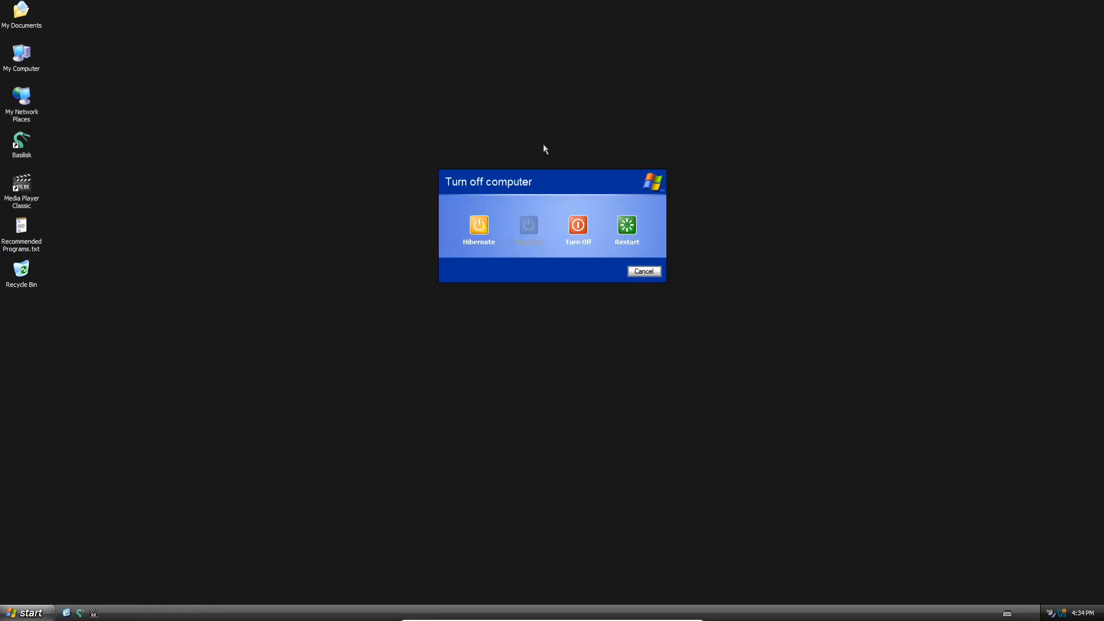
pyautogui.click(575, 226)
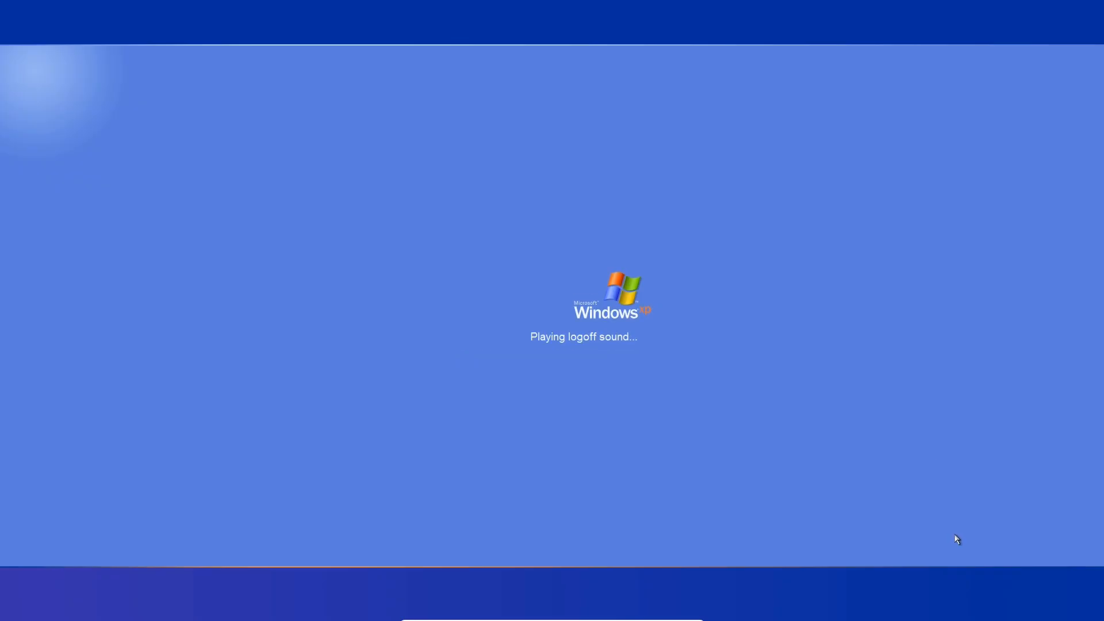